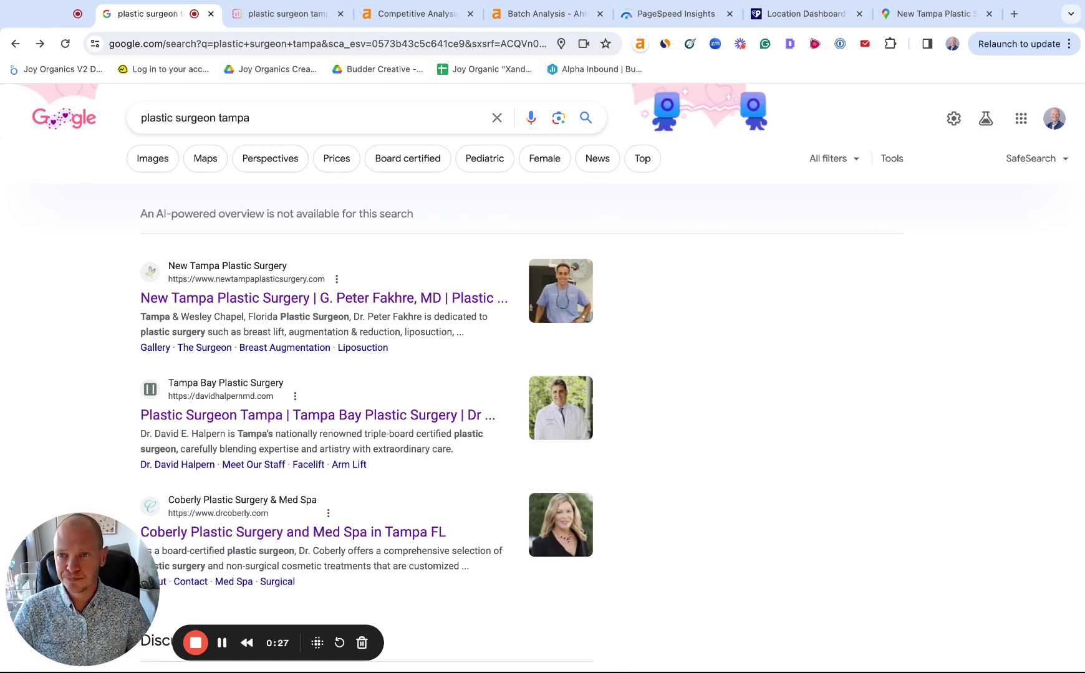
- Review Surfer's 'plastic surgeon tampa' SERP Analyzer: the 1,200-word body count chart and ranked competitor pages
{"action": "left_click", "coordinate": [302, 22]}
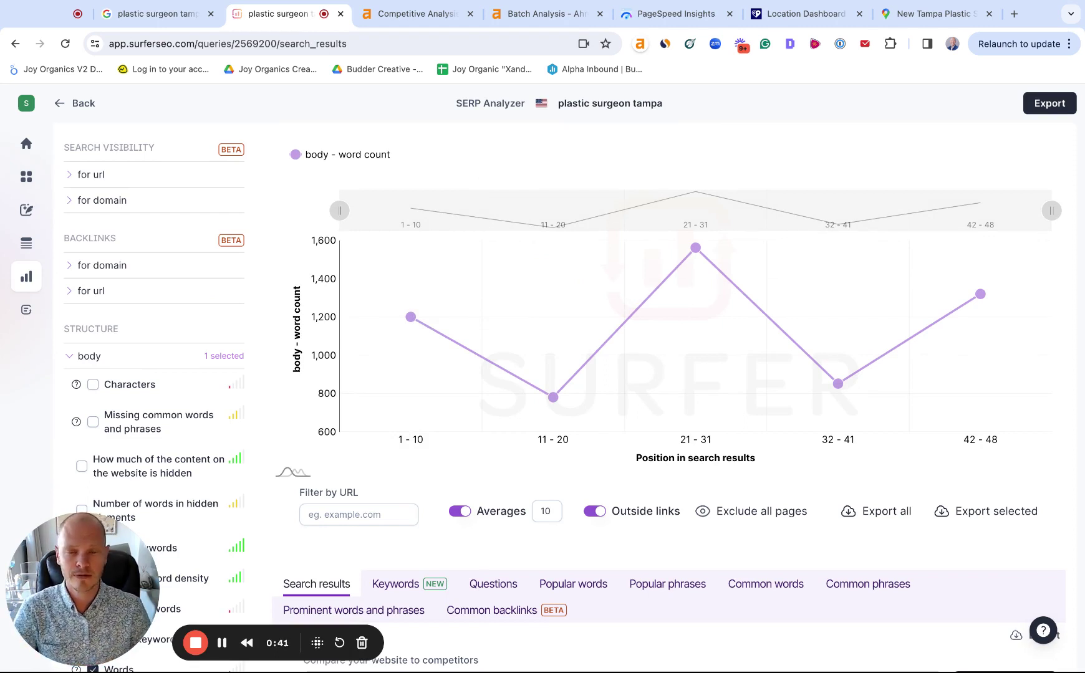
{"action": "mouse_move", "coordinate": [434, 335]}
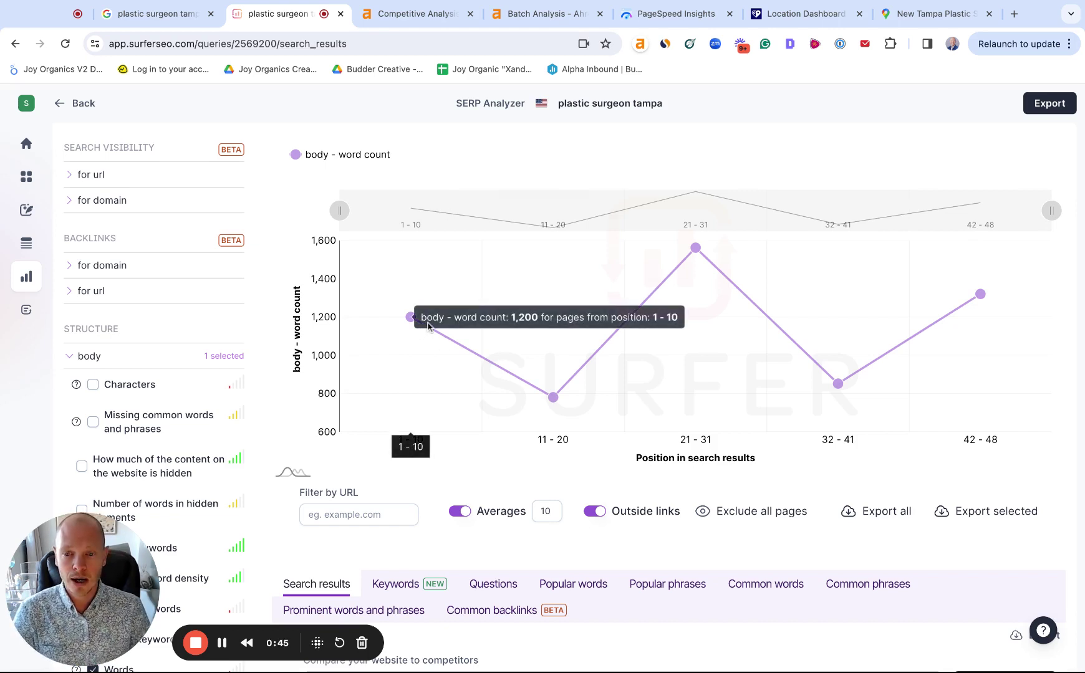
{"action": "scroll", "coordinate": [428, 325], "scroll_direction": "down", "scroll_amount": 1}
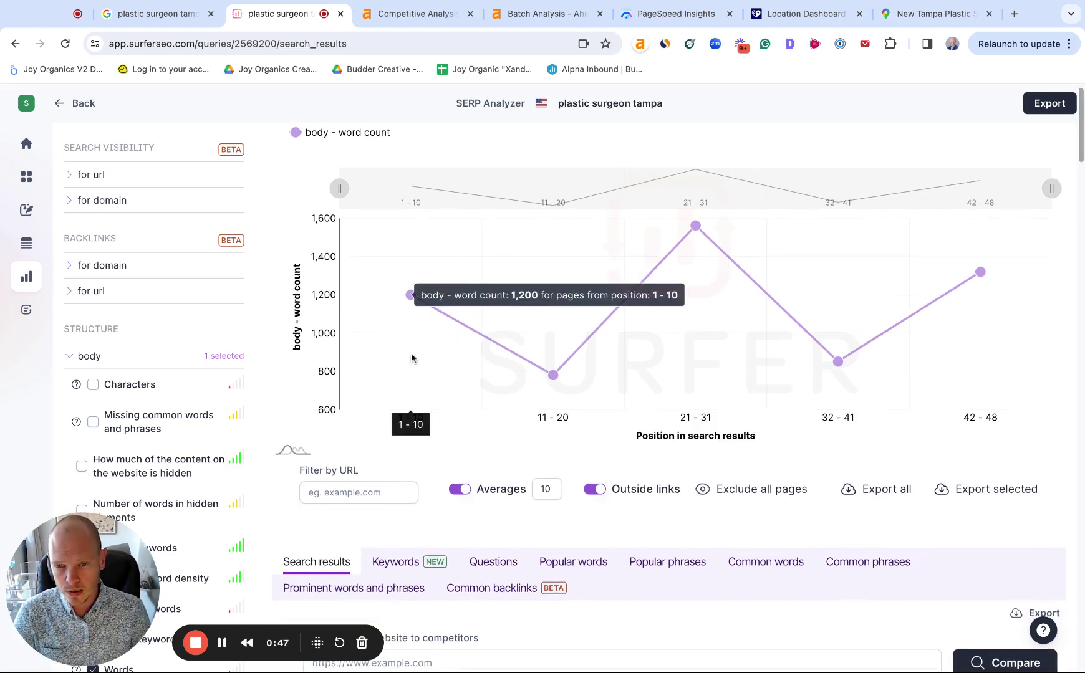
{"action": "scroll", "coordinate": [474, 308], "scroll_direction": "down", "scroll_amount": 3}
{"action": "scroll", "coordinate": [481, 306], "scroll_direction": "down", "scroll_amount": 6}
{"action": "scroll", "coordinate": [481, 306], "scroll_direction": "down", "scroll_amount": 4}
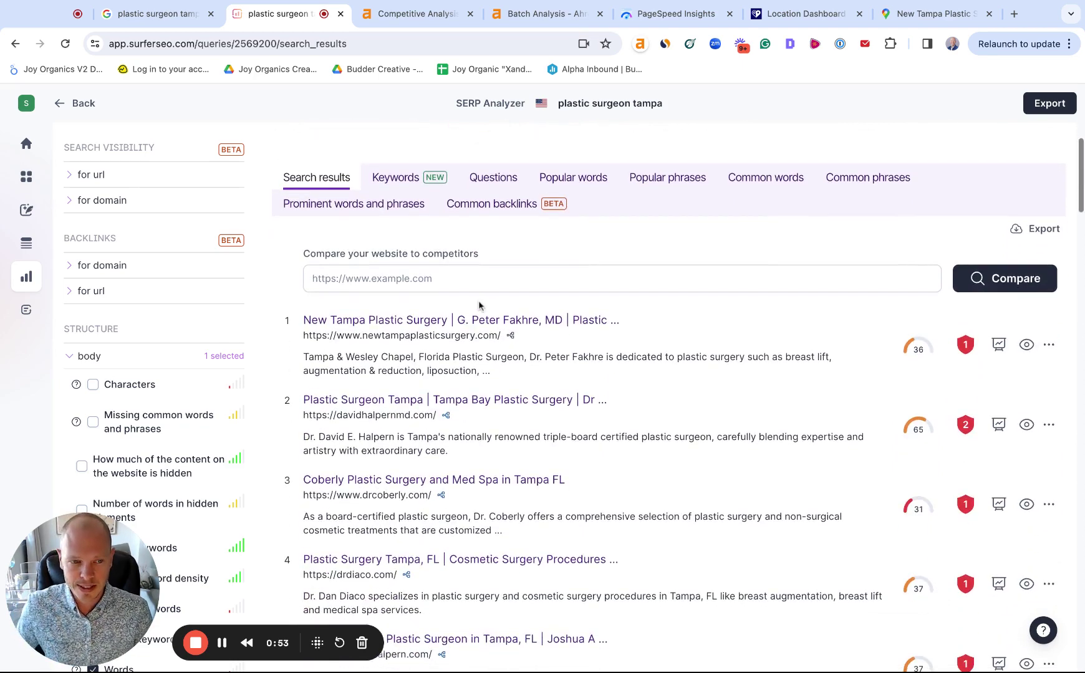
{"action": "mouse_move", "coordinate": [919, 279]}
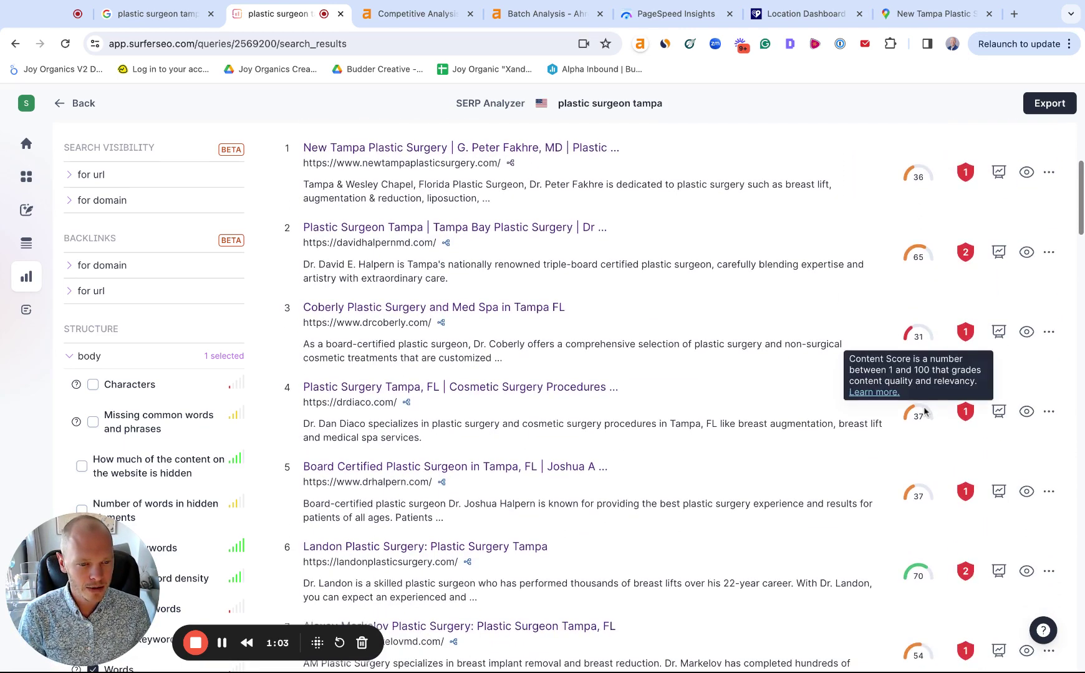
{"action": "scroll", "coordinate": [922, 417], "scroll_direction": "down", "scroll_amount": 4}
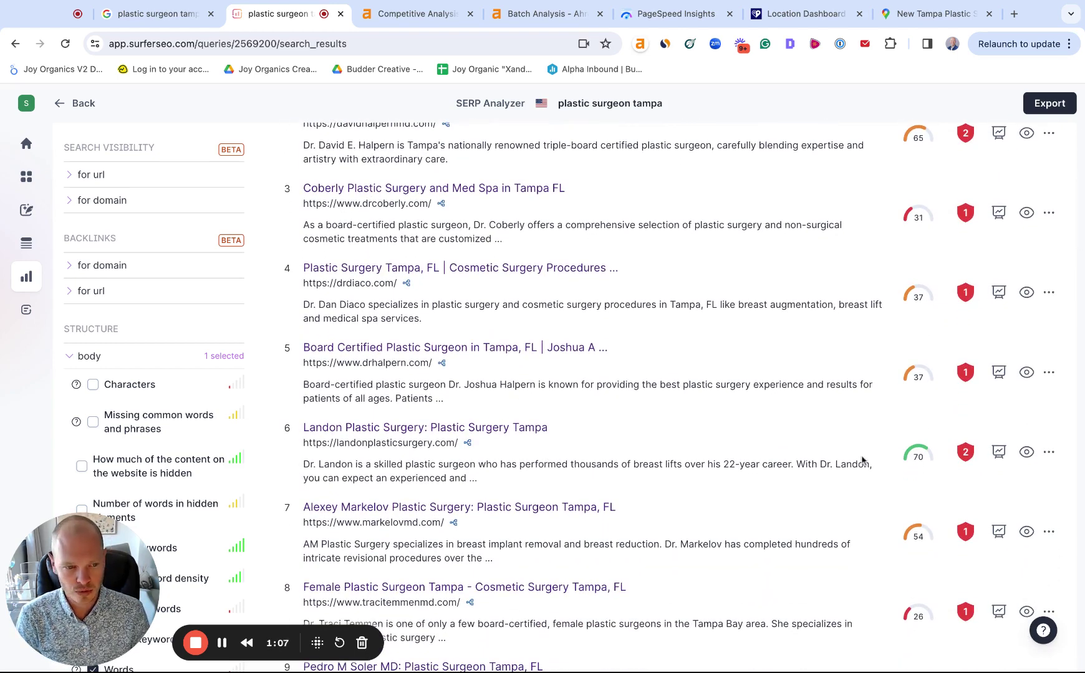
{"action": "scroll", "coordinate": [860, 462], "scroll_direction": "up", "scroll_amount": 4}
{"action": "mouse_move", "coordinate": [970, 282]}
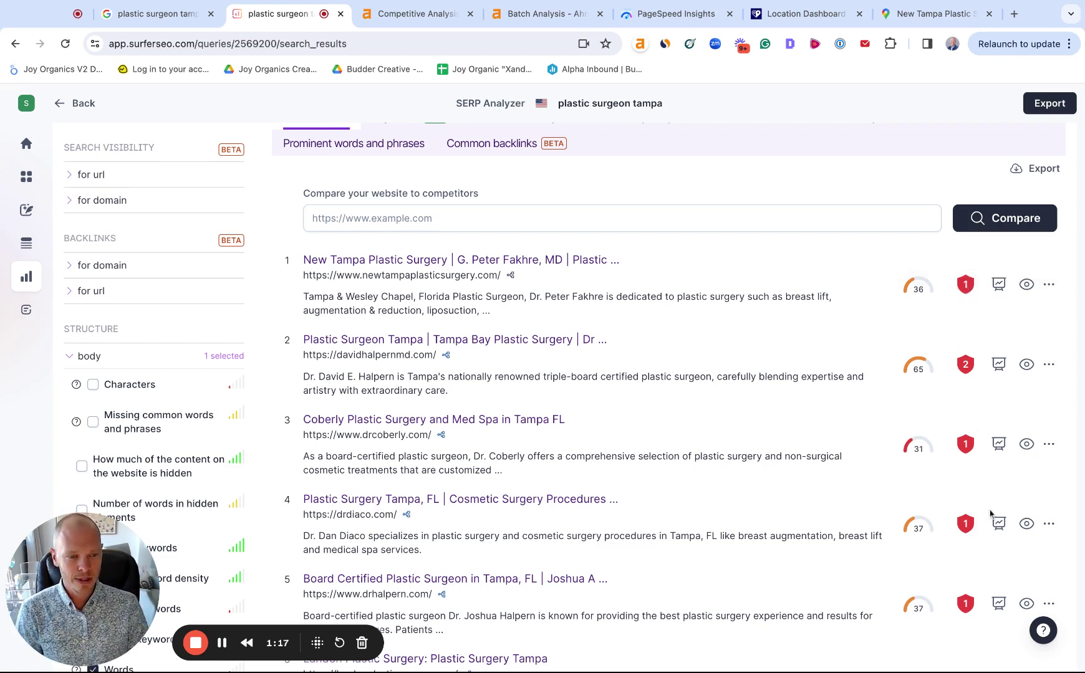
{"action": "mouse_move", "coordinate": [971, 527]}
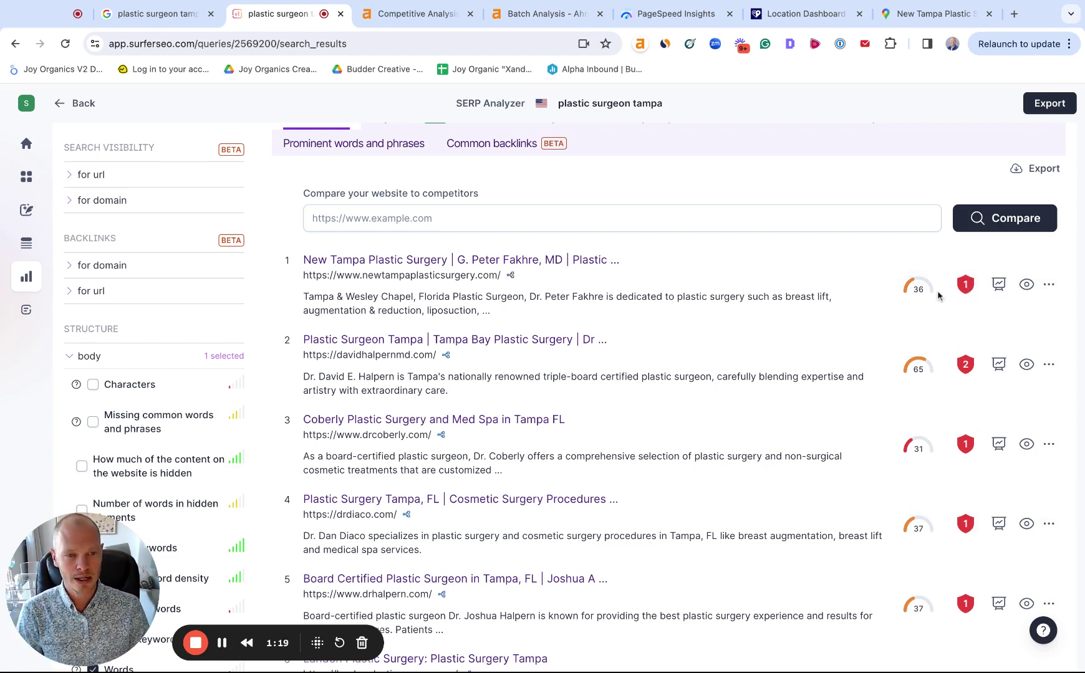
{"action": "mouse_move", "coordinate": [927, 369]}
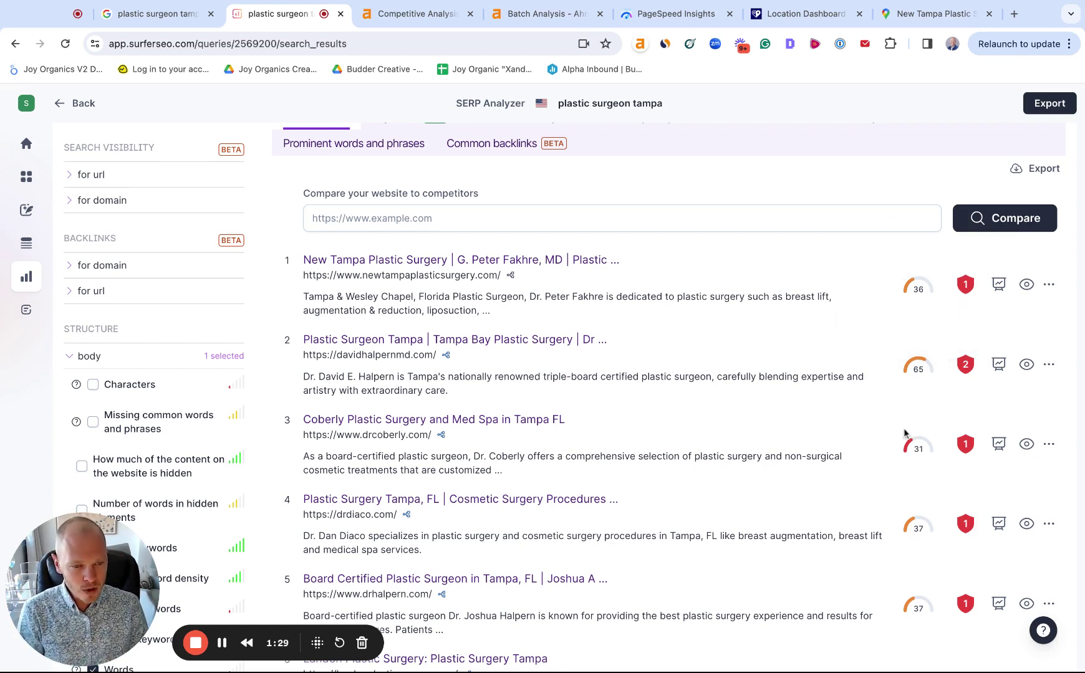
{"action": "mouse_move", "coordinate": [901, 611]}
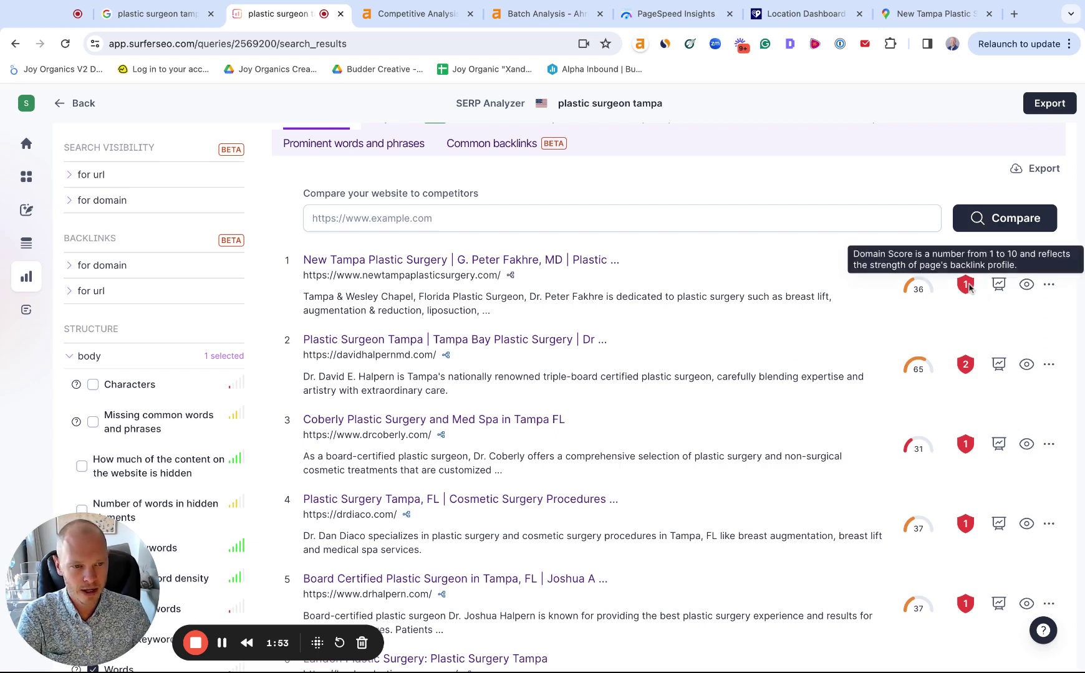
{"action": "mouse_move", "coordinate": [970, 363]}
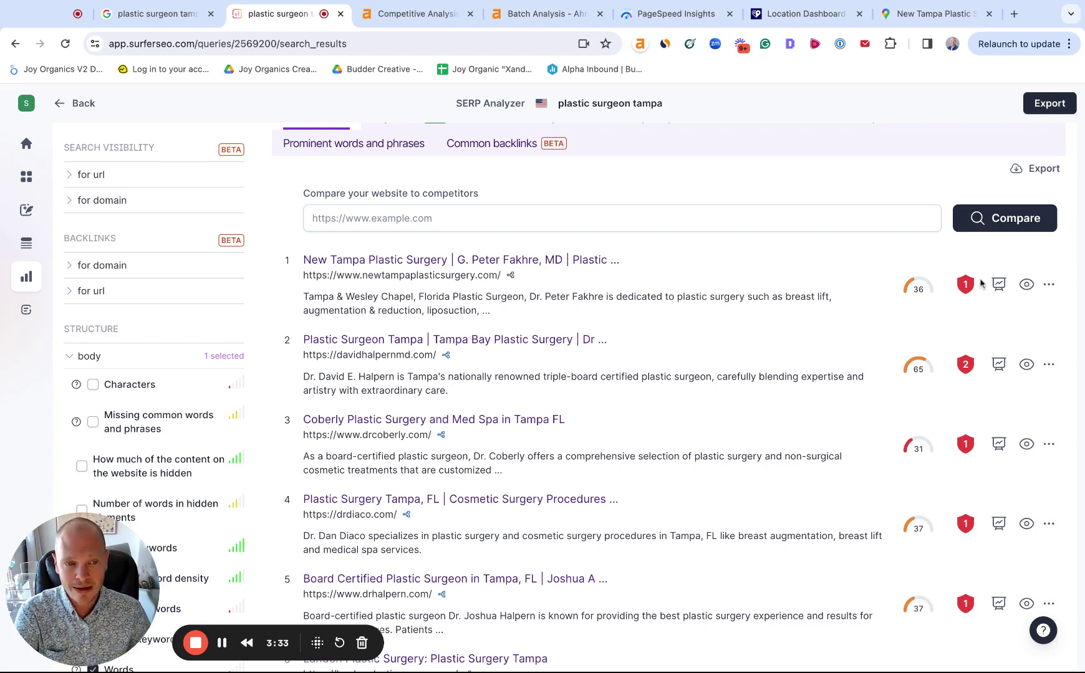
{"action": "mouse_move", "coordinate": [923, 289]}
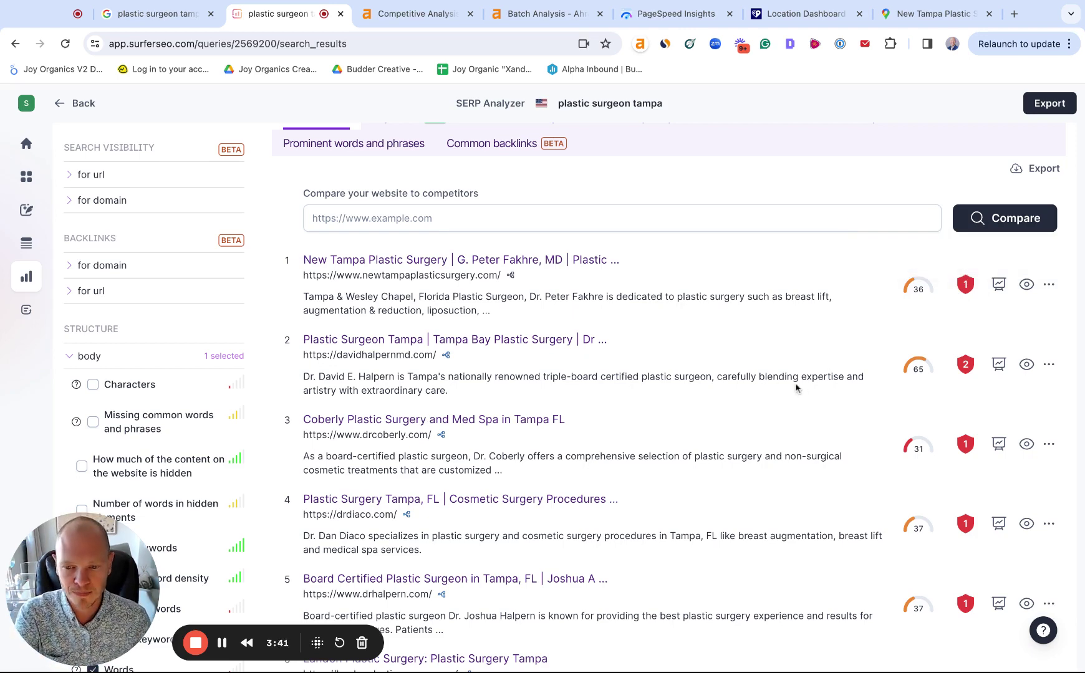
{"action": "scroll", "coordinate": [778, 375], "scroll_direction": "down", "scroll_amount": 1}
{"action": "scroll", "coordinate": [507, 337], "scroll_direction": "down", "scroll_amount": 5}
{"action": "scroll", "coordinate": [680, 361], "scroll_direction": "down", "scroll_amount": 4}
{"action": "scroll", "coordinate": [681, 359], "scroll_direction": "up", "scroll_amount": 12}
{"action": "mouse_move", "coordinate": [469, 232]}
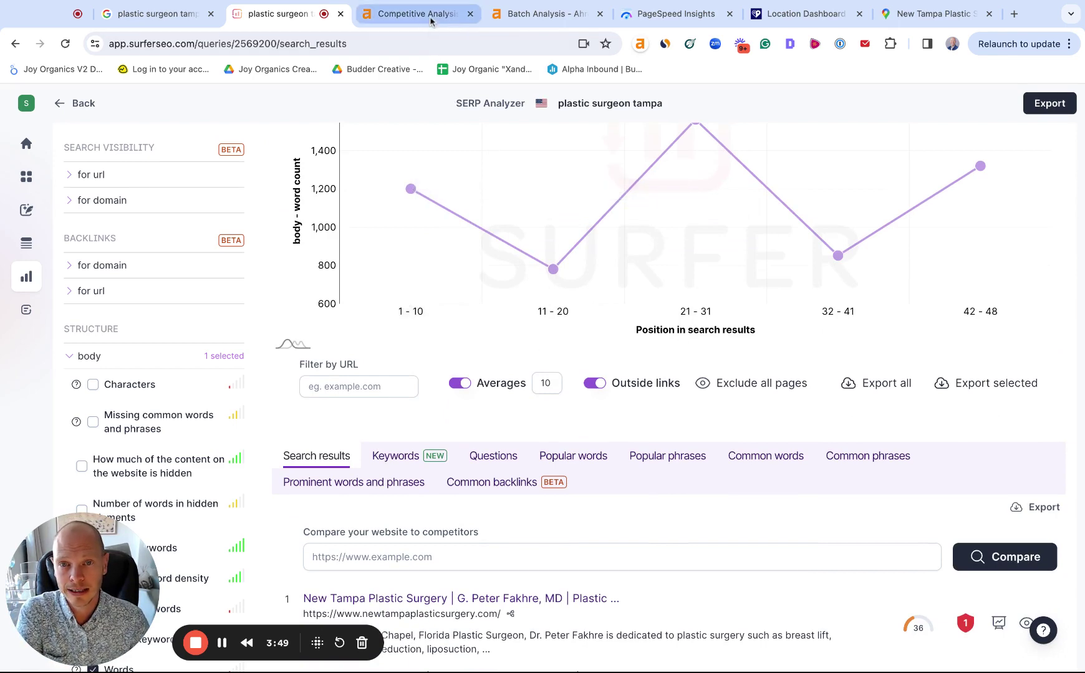
- Compare the three top domains in Ahrefs Batch Analysis, marking New Tampa Plastic Surgery's DR 7
{"action": "left_click", "coordinate": [541, 13]}
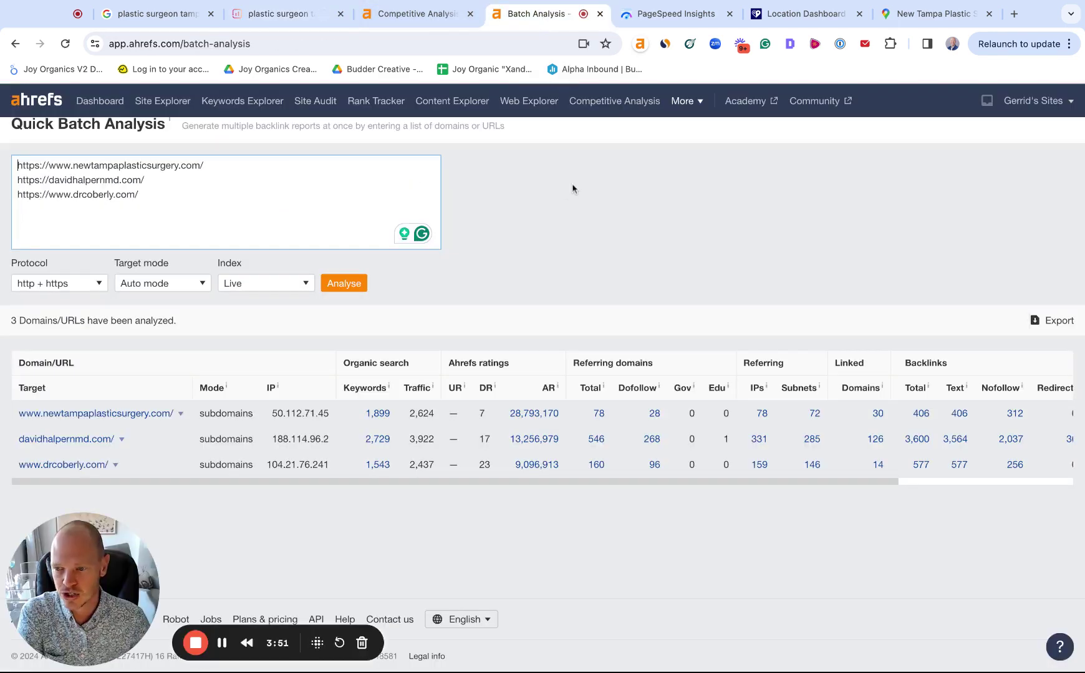
{"action": "scroll", "coordinate": [574, 183], "scroll_direction": "down", "scroll_amount": 1}
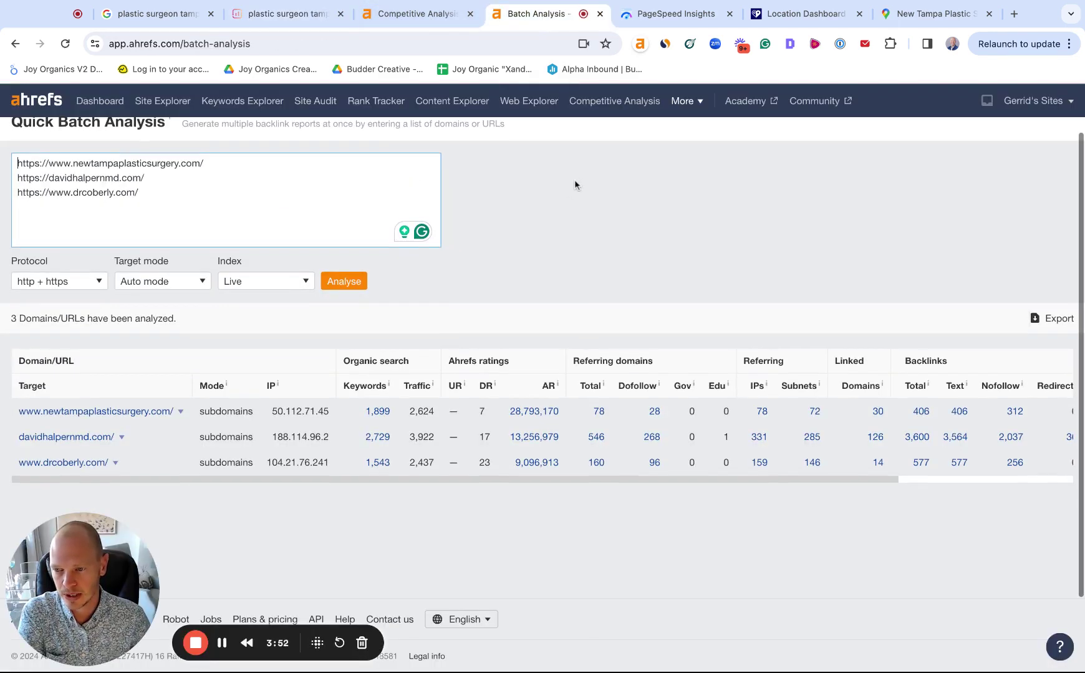
{"action": "double_click", "coordinate": [482, 412]}
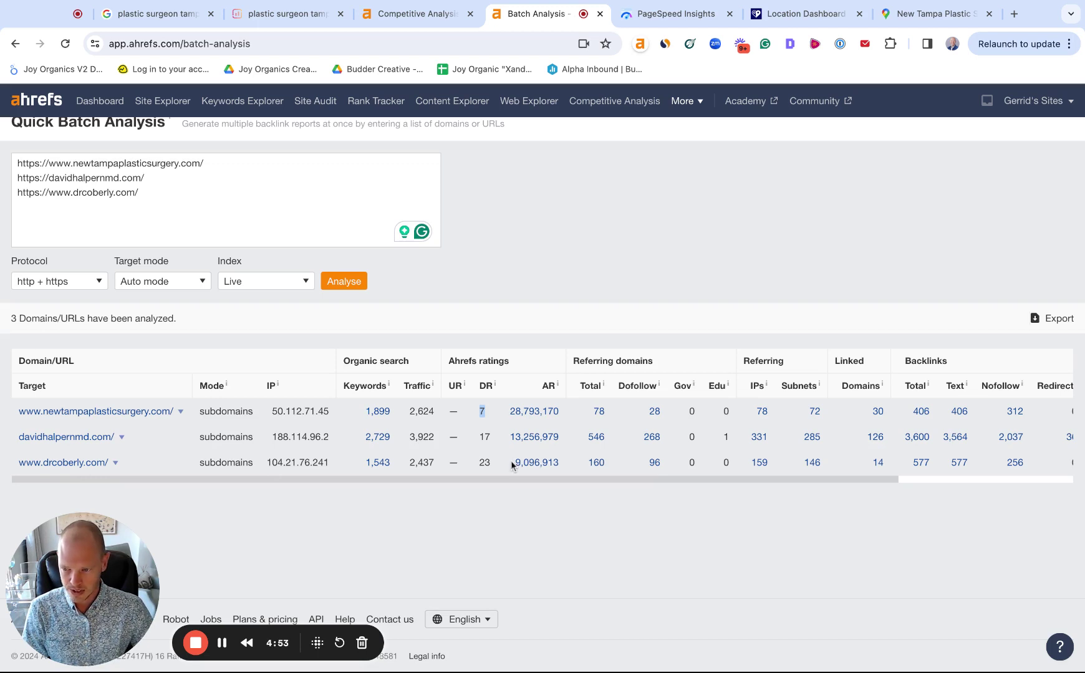
{"action": "double_click", "coordinate": [485, 463]}
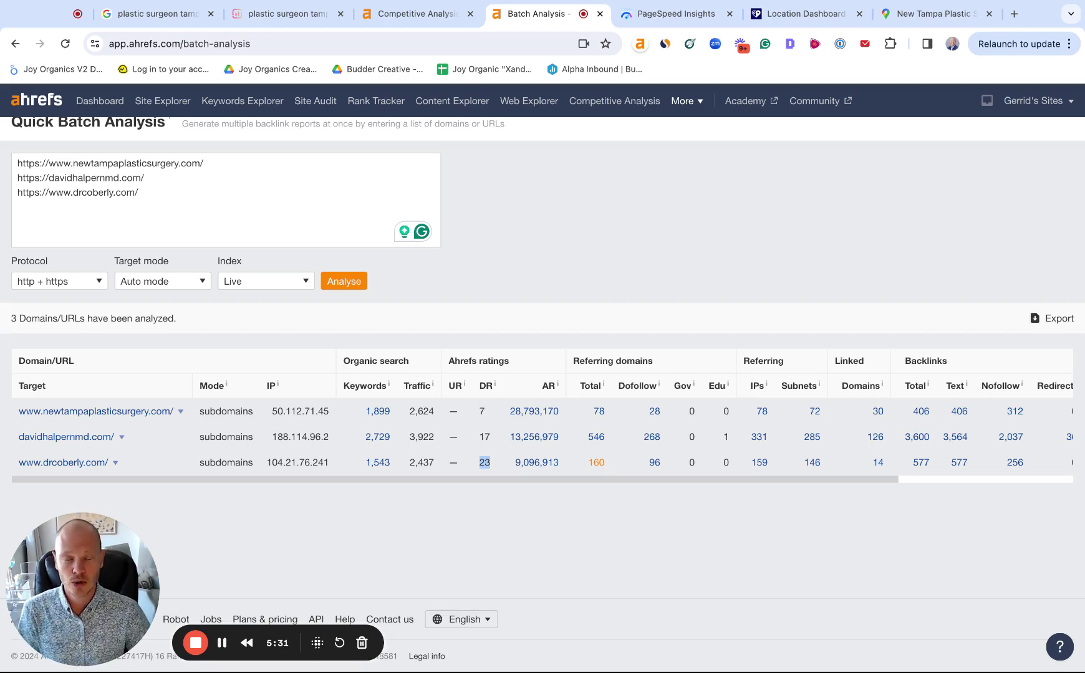
- Review the mobile Core Web Vitals assessment for New Tampa Plastic Surgery in PageSpeed Insights
{"action": "left_click", "coordinate": [666, 16]}
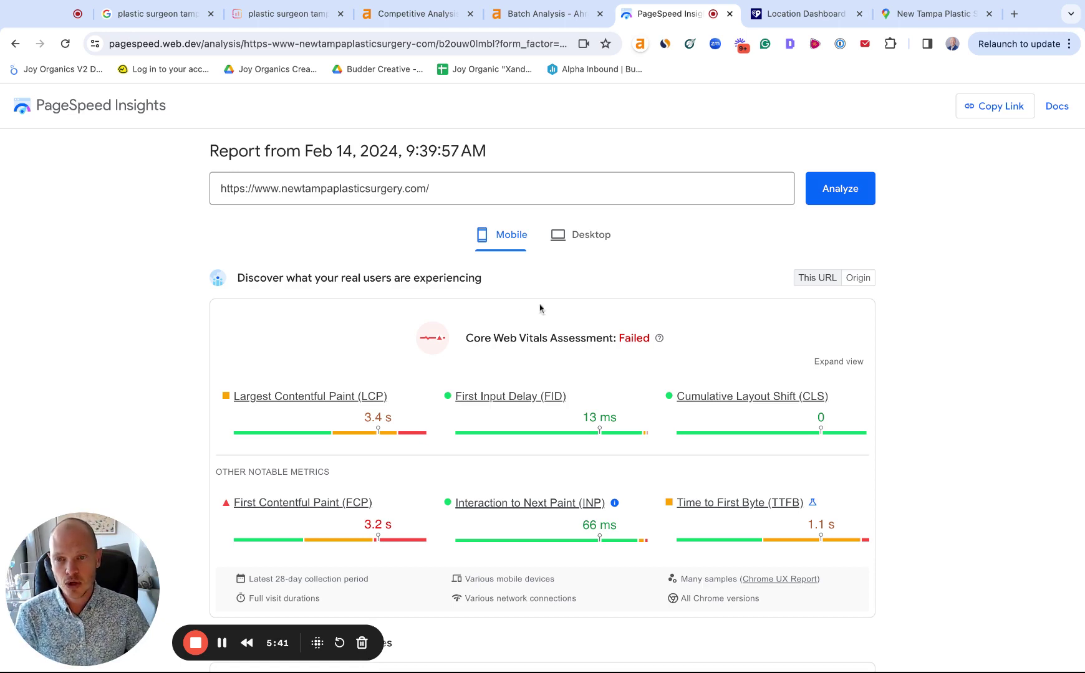
{"action": "scroll", "coordinate": [559, 293], "scroll_direction": "down", "scroll_amount": 1}
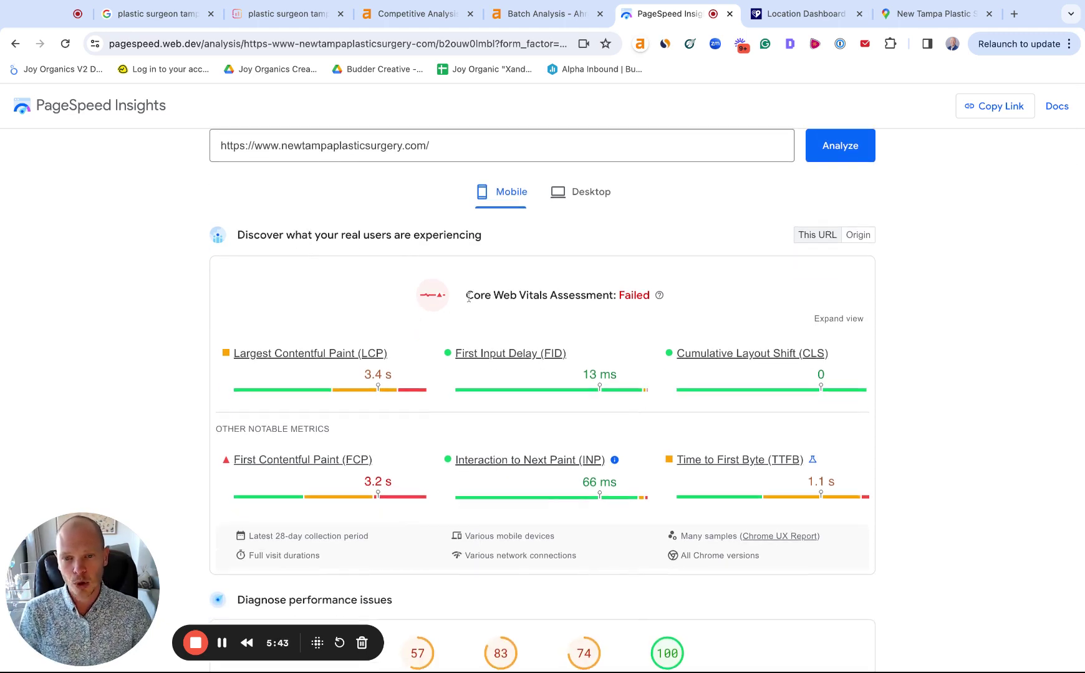
{"action": "left_click_drag", "start_coordinate": [467, 297], "coordinate": [558, 297]}
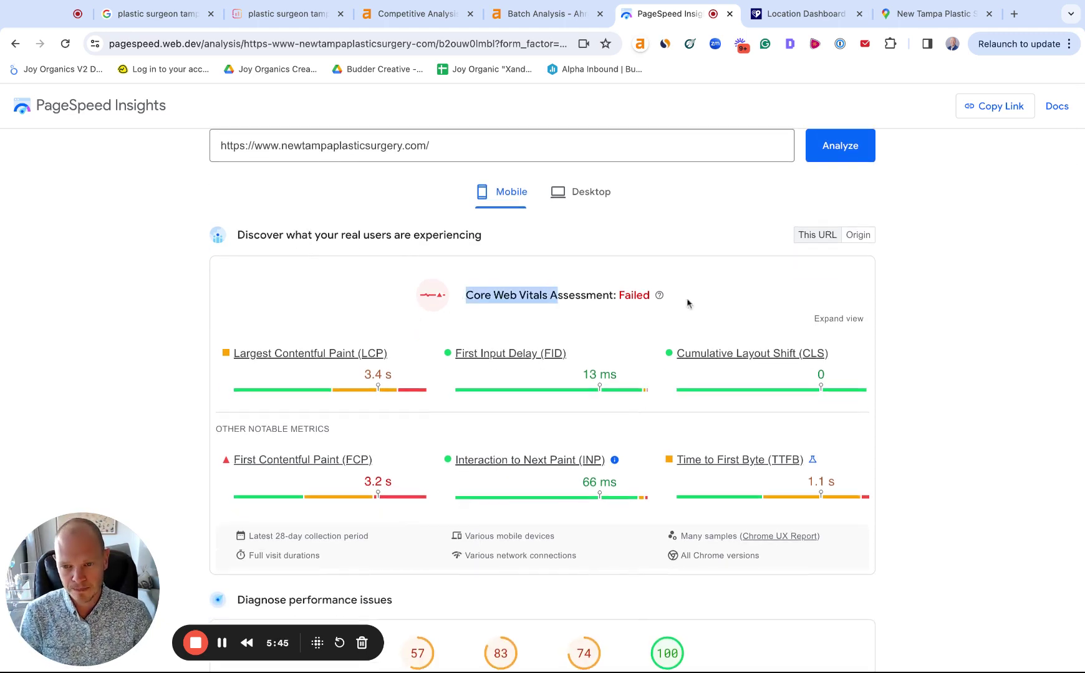
{"action": "scroll", "coordinate": [627, 303], "scroll_direction": "down", "scroll_amount": 1}
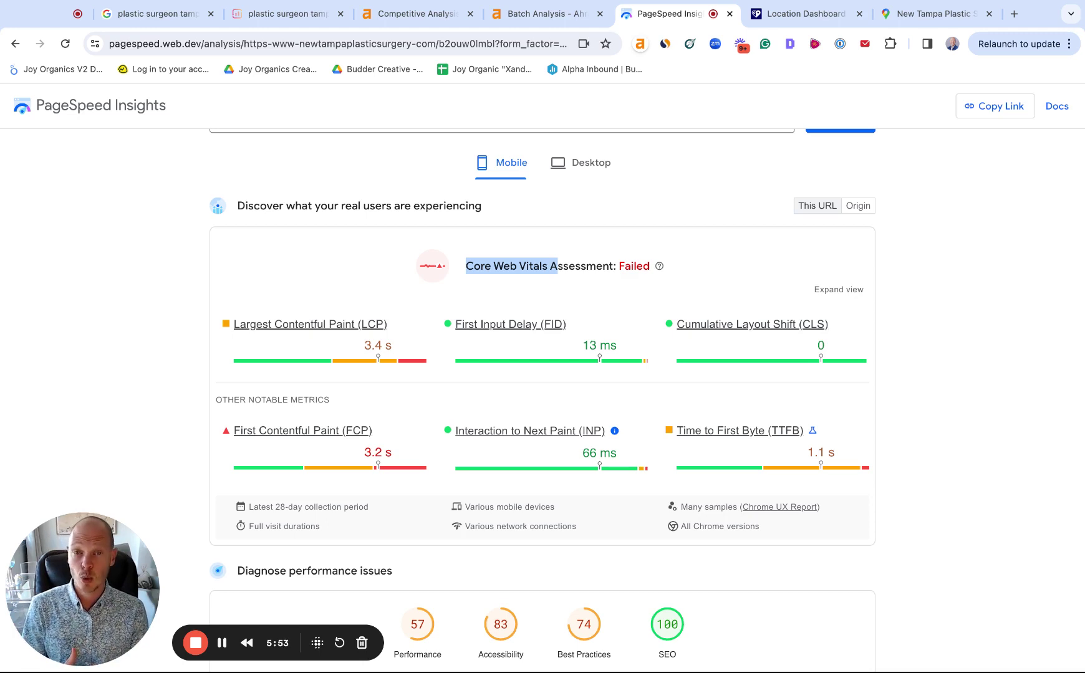
- Check the desktop results, then return to the mobile report with performance 57 and SEO 100
{"action": "left_click", "coordinate": [576, 164]}
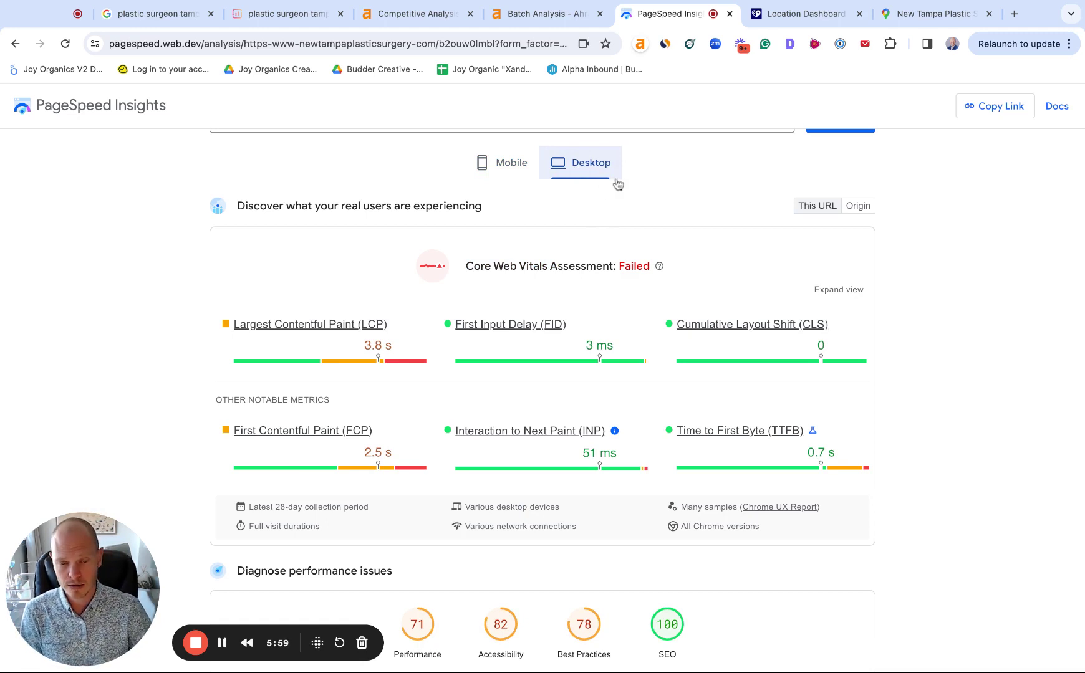
{"action": "left_click", "coordinate": [509, 167]}
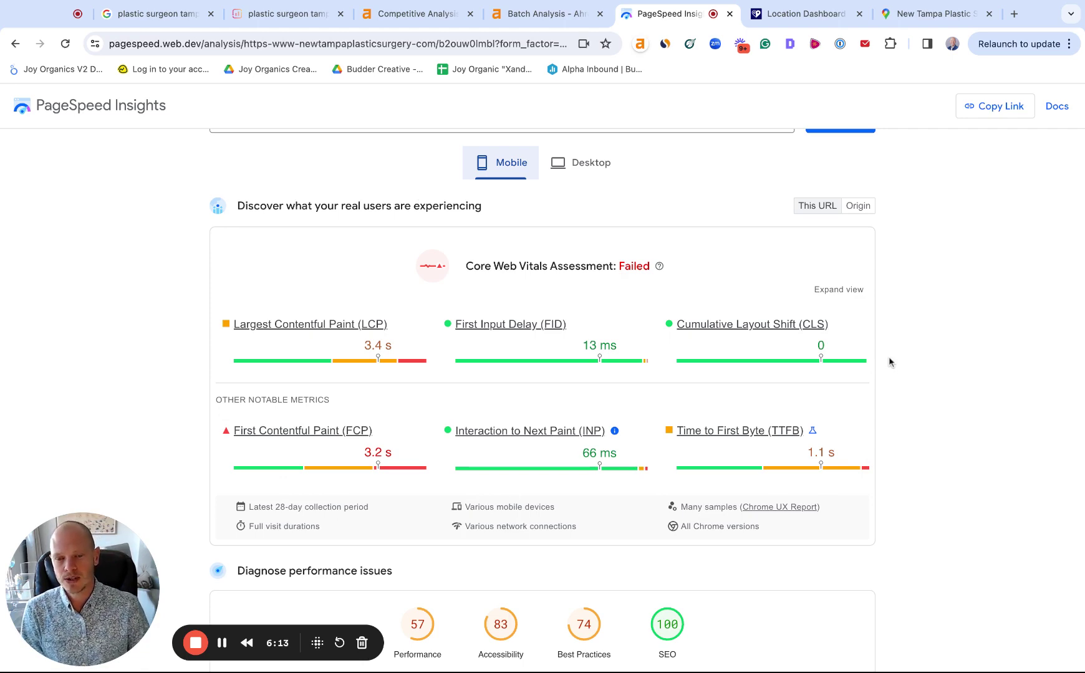
{"action": "scroll", "coordinate": [856, 349], "scroll_direction": "down", "scroll_amount": 1}
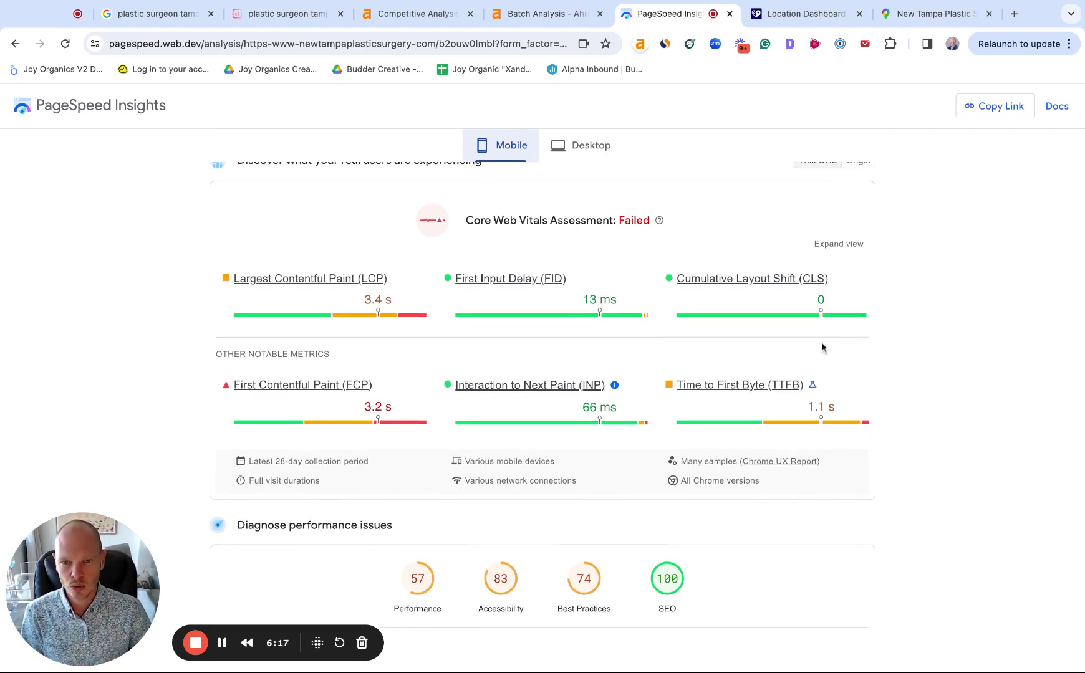
{"action": "scroll", "coordinate": [823, 345], "scroll_direction": "down", "scroll_amount": 10}
{"action": "scroll", "coordinate": [912, 340], "scroll_direction": "down", "scroll_amount": 8}
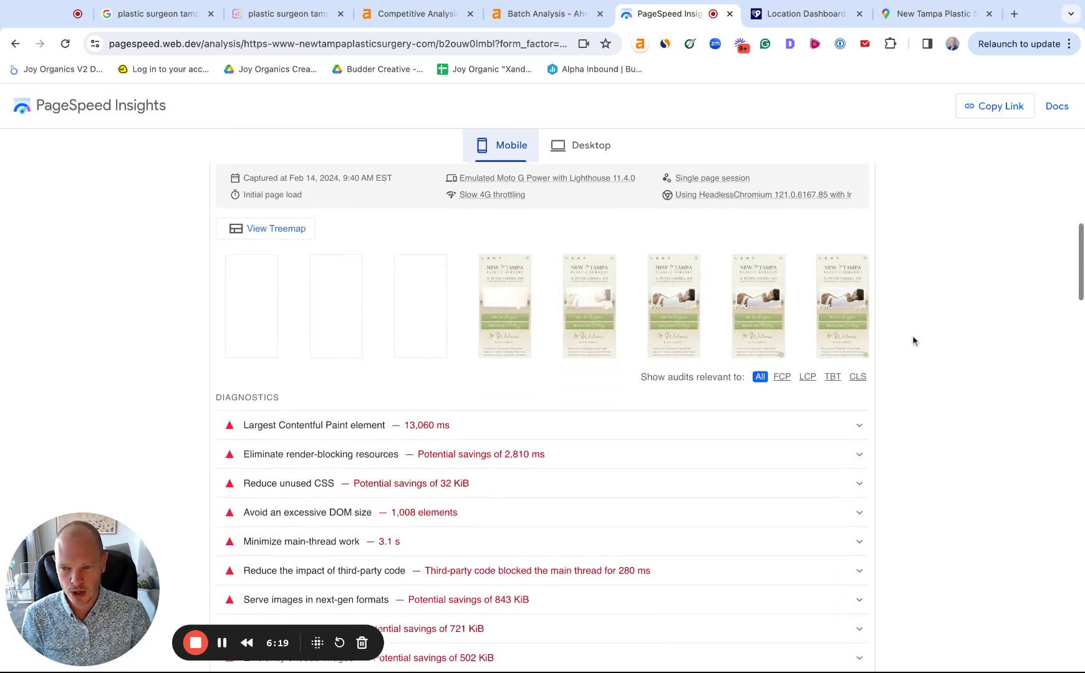
{"action": "scroll", "coordinate": [477, 295], "scroll_direction": "down", "scroll_amount": 1}
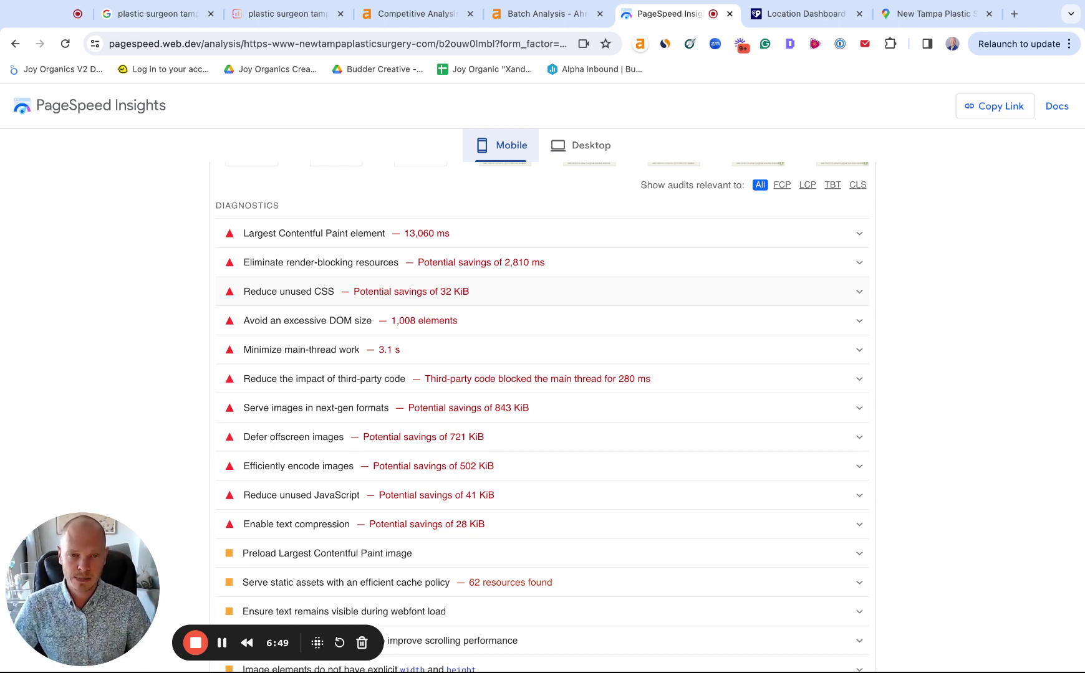
{"action": "scroll", "coordinate": [935, 442], "scroll_direction": "up", "scroll_amount": 7}
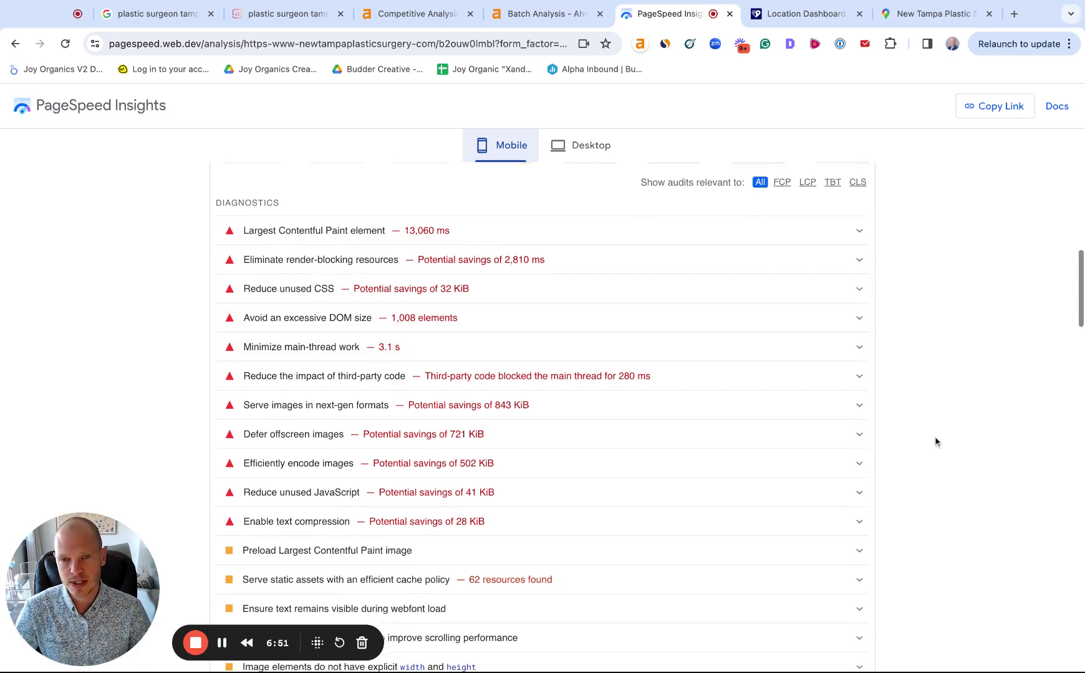
{"action": "scroll", "coordinate": [934, 442], "scroll_direction": "up", "scroll_amount": 10}
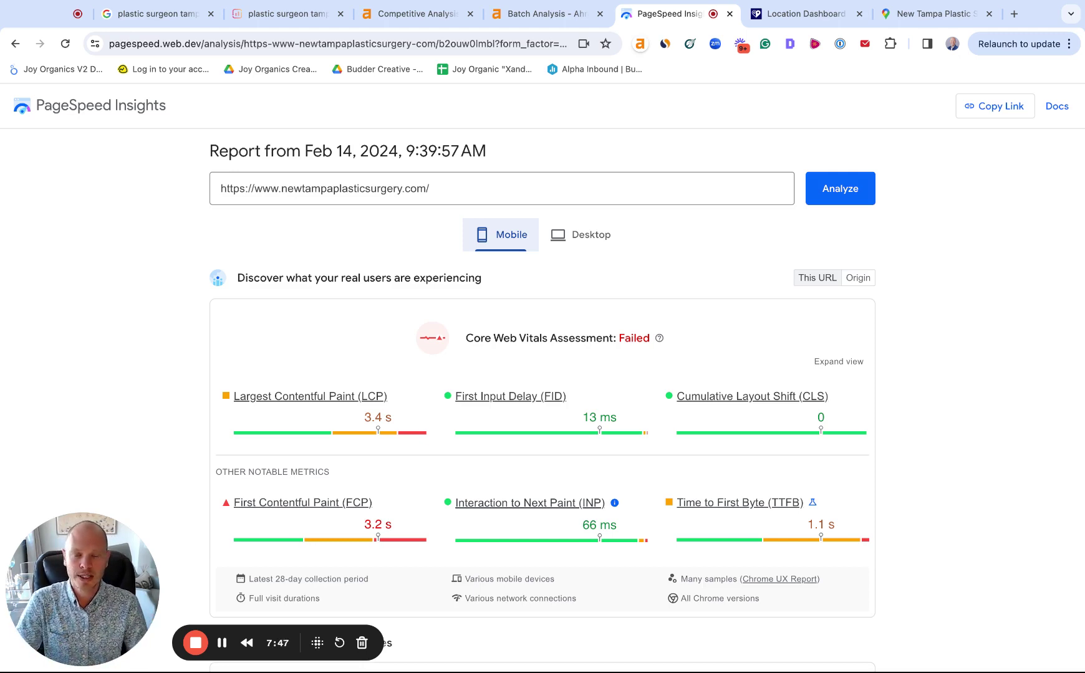
- Enter nitropack.io as the next web address via autocomplete, keeping the mobile PageSpeed report open
{"action": "scroll", "coordinate": [906, 308], "scroll_direction": "down", "scroll_amount": 5}
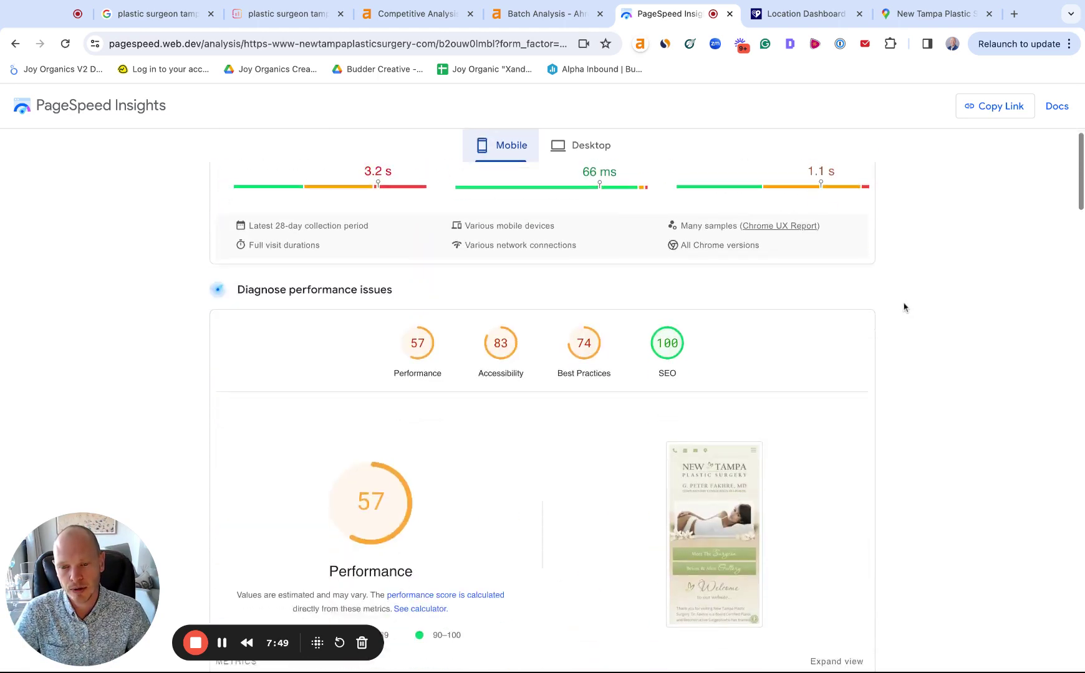
{"action": "scroll", "coordinate": [904, 306], "scroll_direction": "down", "scroll_amount": 10}
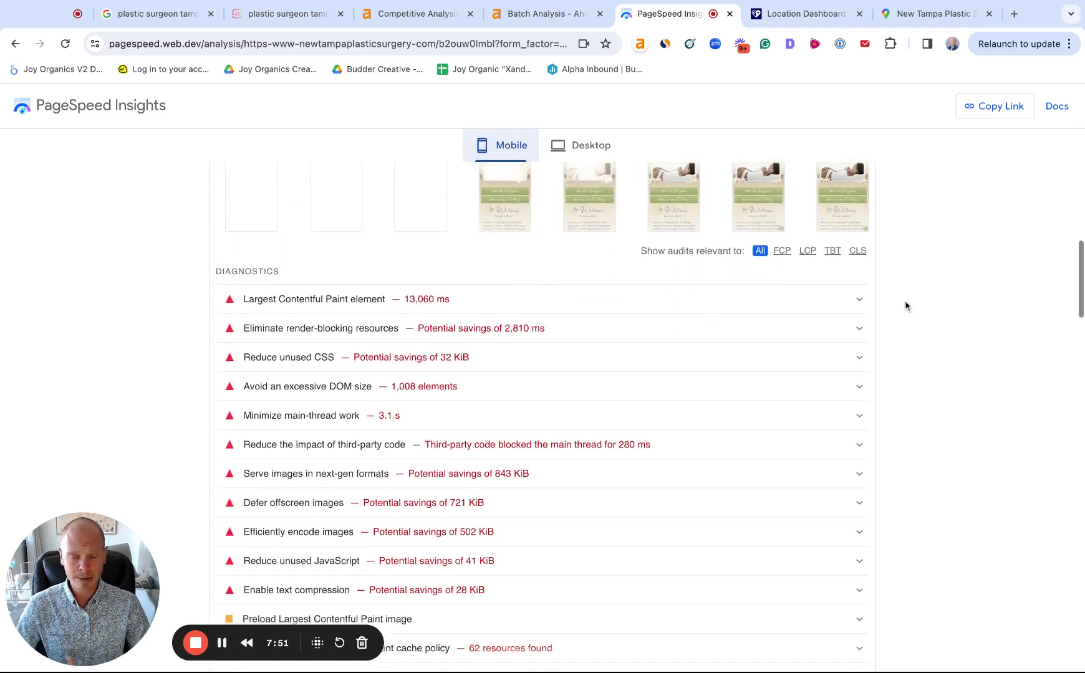
{"action": "scroll", "coordinate": [905, 307], "scroll_direction": "down", "scroll_amount": 2}
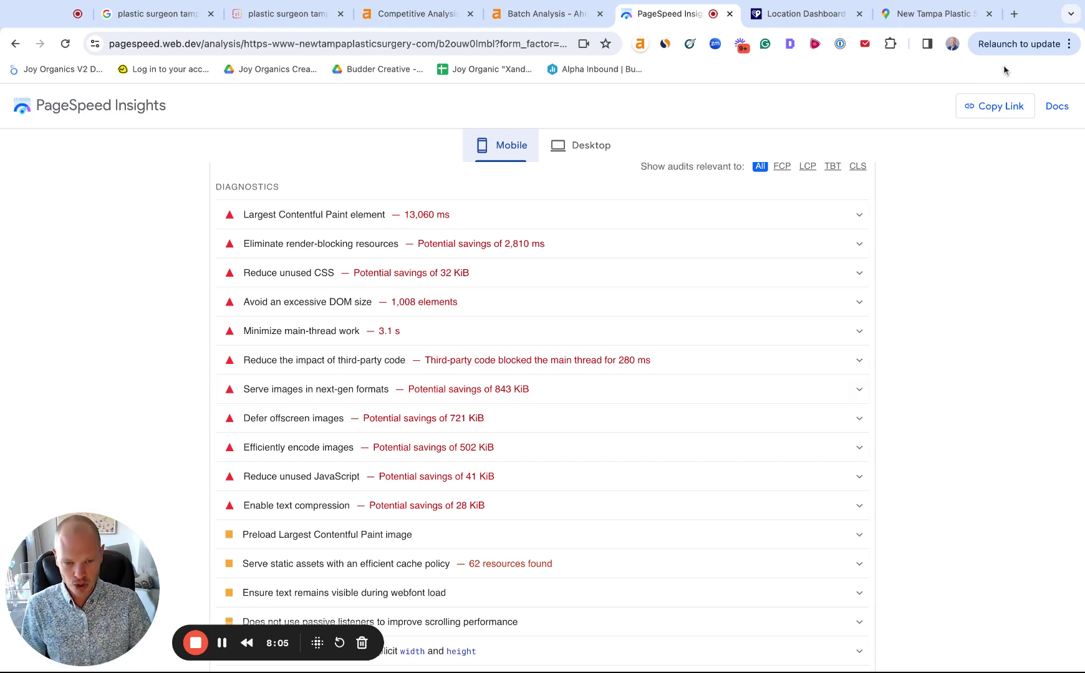
{"action": "left_click", "coordinate": [402, 45]}
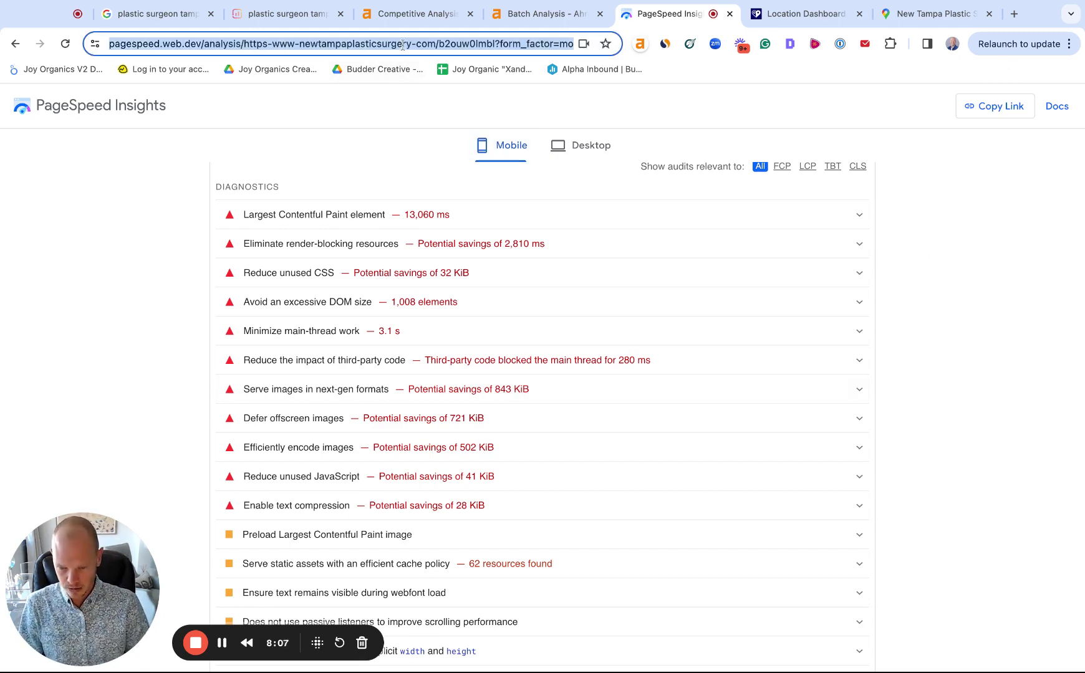
{"action": "type", "text": "nitropack.io"}
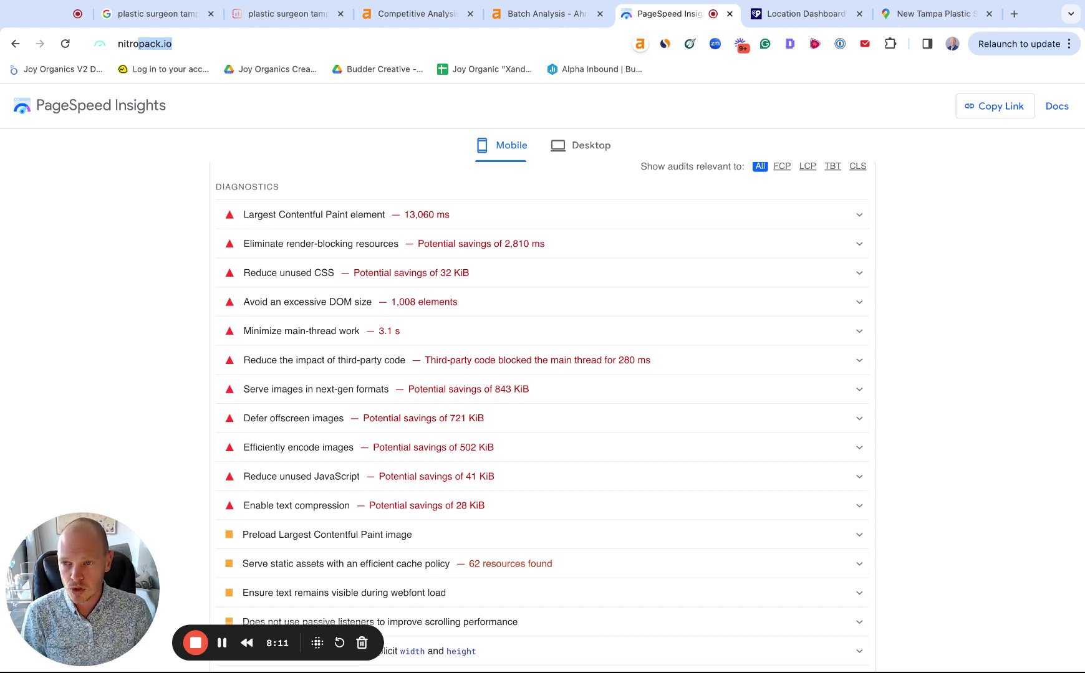
{"action": "left_click", "coordinate": [154, 375]}
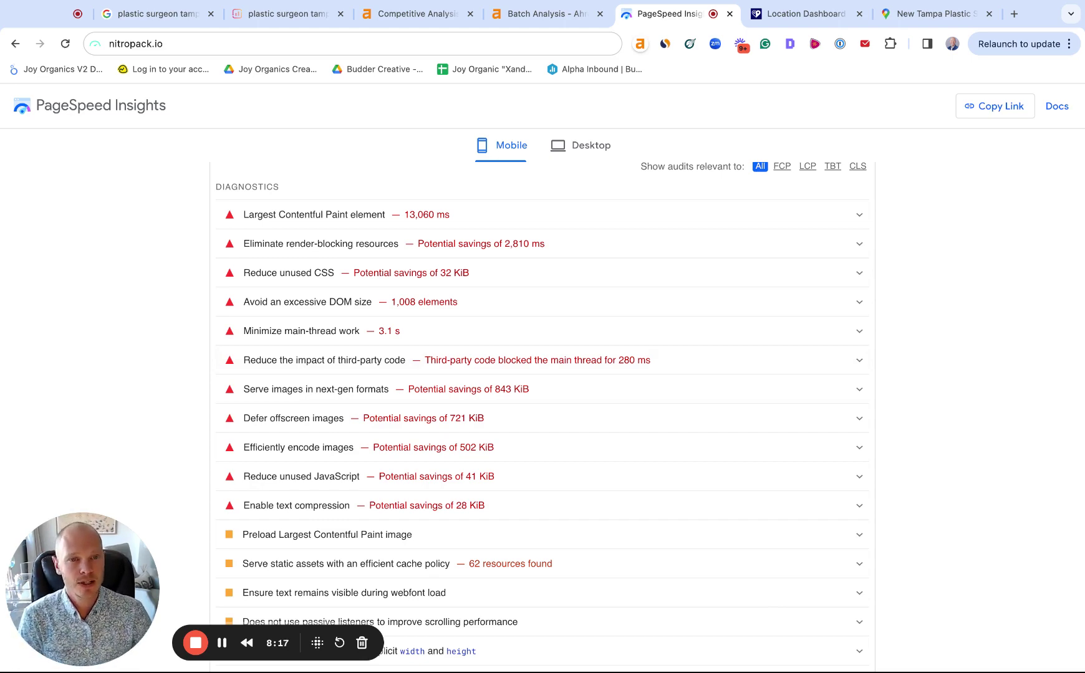
{"action": "scroll", "coordinate": [941, 268], "scroll_direction": "up", "scroll_amount": 15}
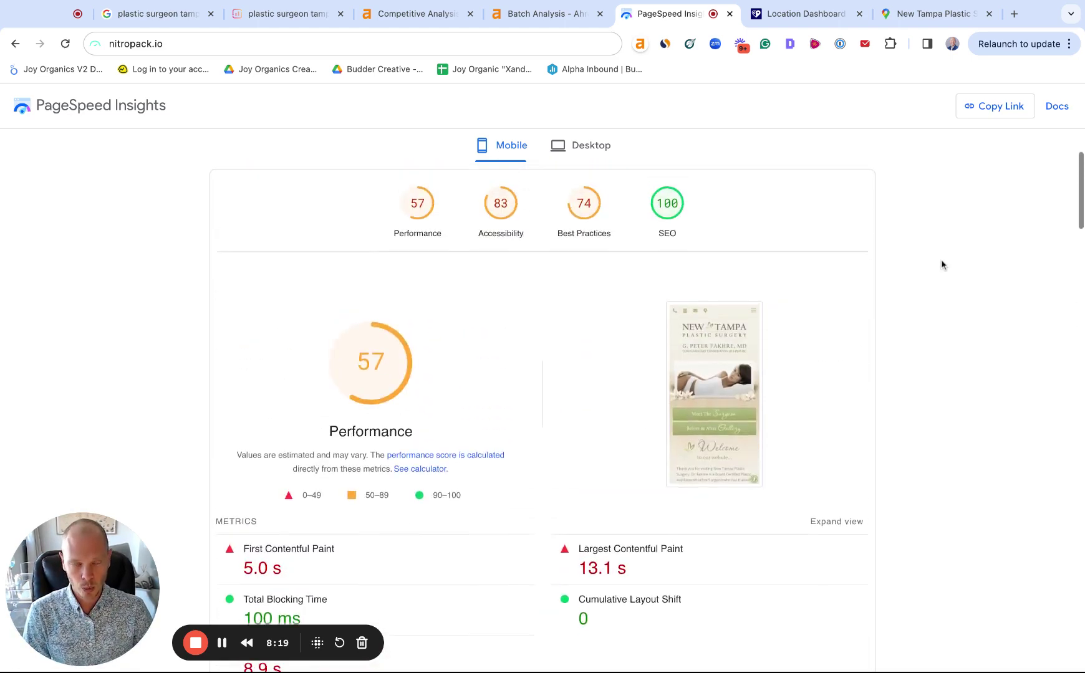
{"action": "scroll", "coordinate": [941, 265], "scroll_direction": "up", "scroll_amount": 7}
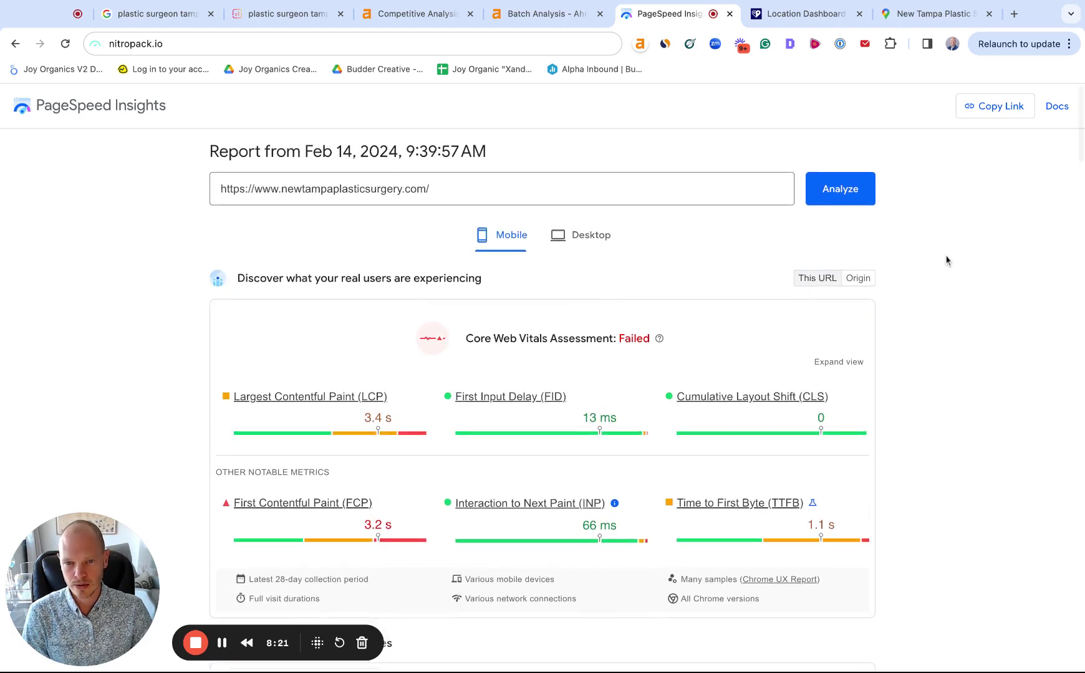
- Go through the BrightLocal audit's Rankings section and mark the 150 linking domains value
{"action": "left_click", "coordinate": [801, 14]}
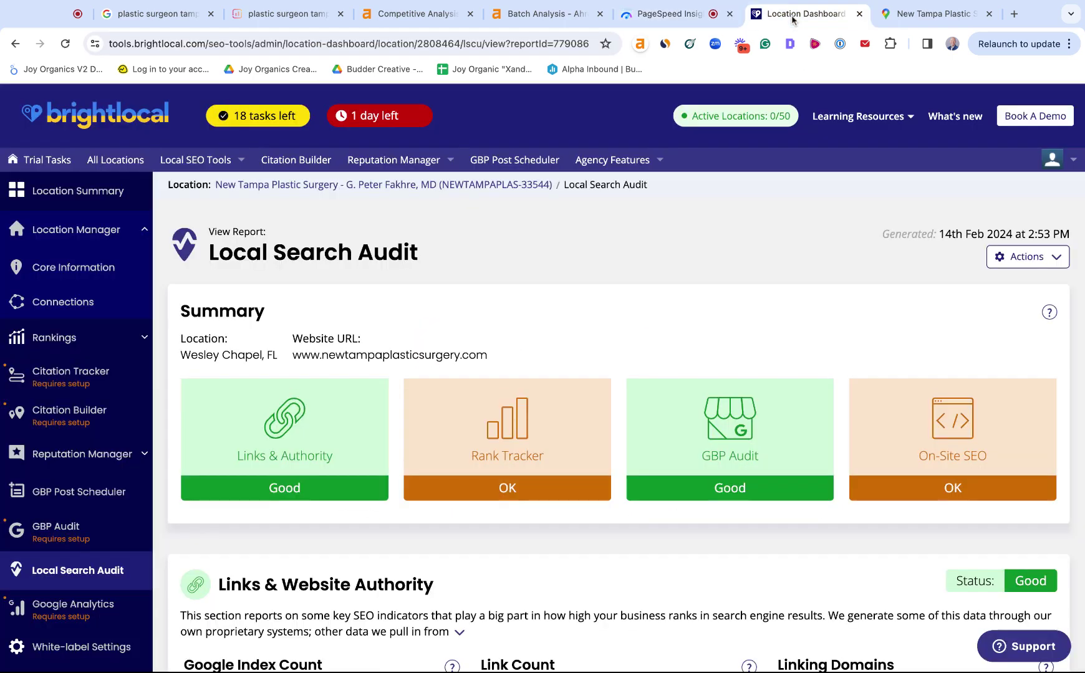
{"action": "scroll", "coordinate": [647, 223], "scroll_direction": "down", "scroll_amount": 5}
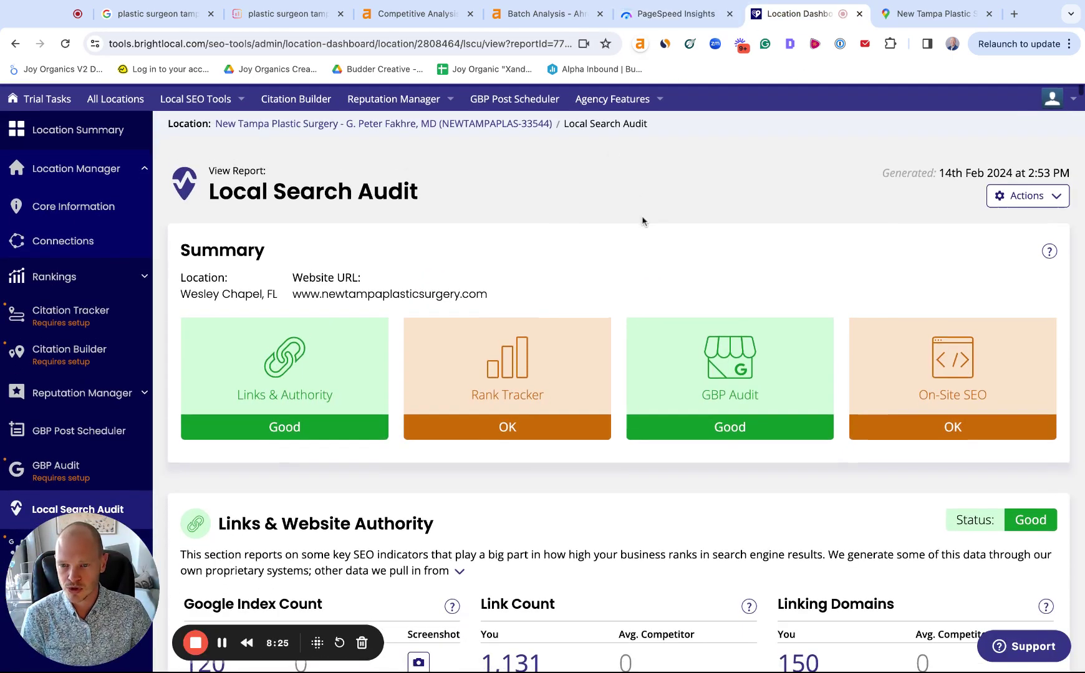
{"action": "scroll", "coordinate": [648, 249], "scroll_direction": "down", "scroll_amount": 1}
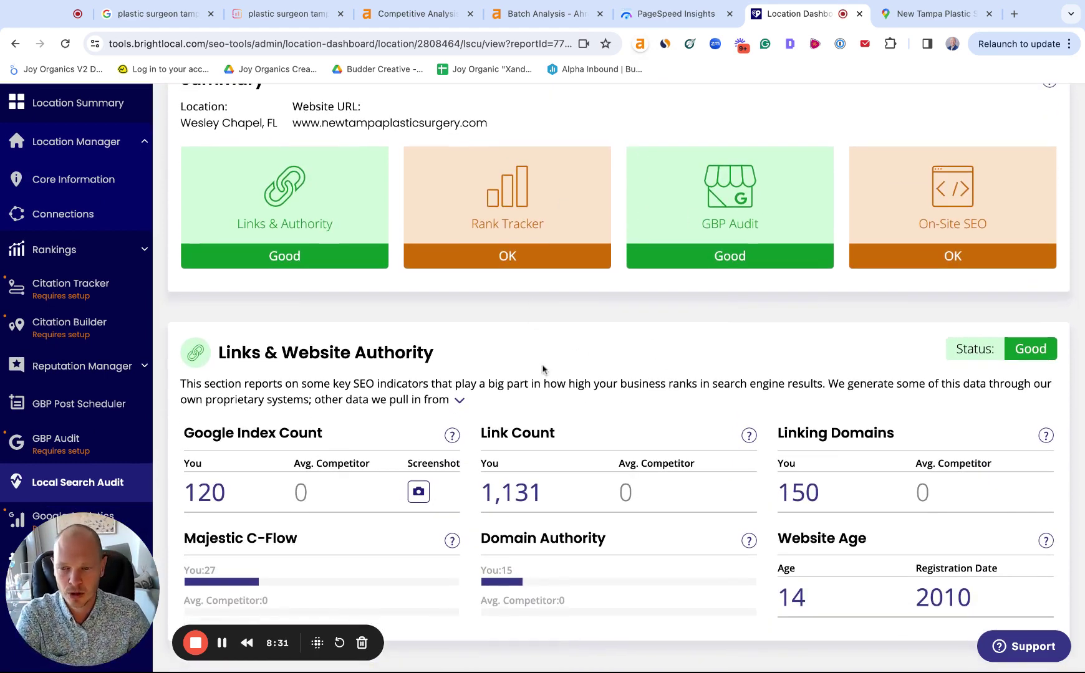
{"action": "scroll", "coordinate": [643, 330], "scroll_direction": "down", "scroll_amount": 1}
{"action": "scroll", "coordinate": [642, 329], "scroll_direction": "down", "scroll_amount": 2}
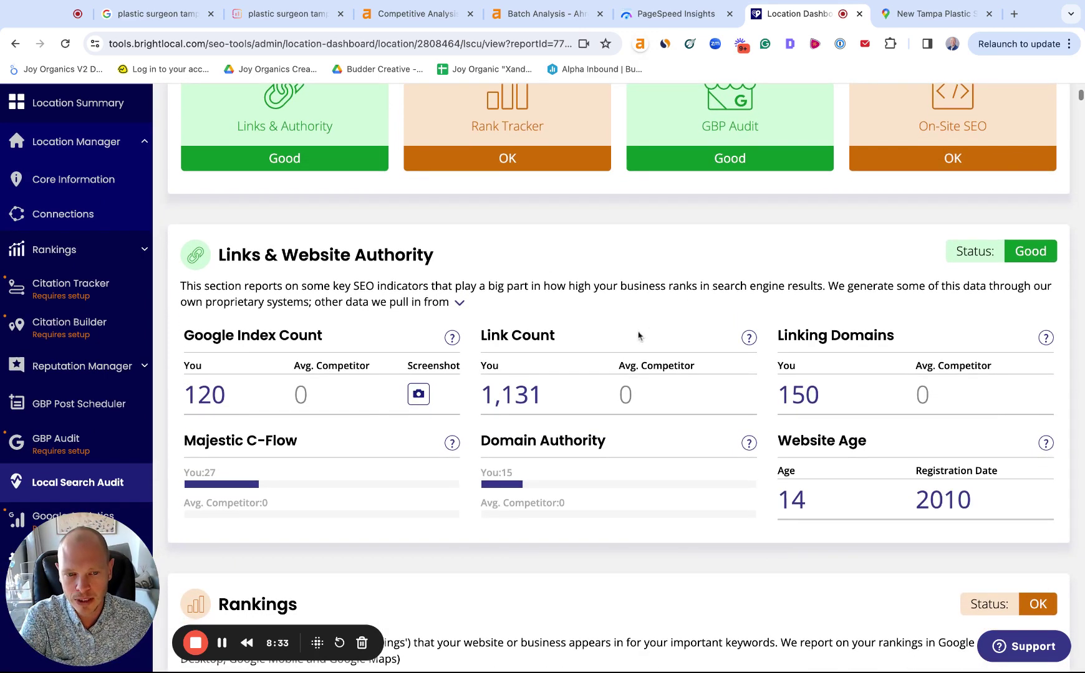
{"action": "double_click", "coordinate": [785, 399]}
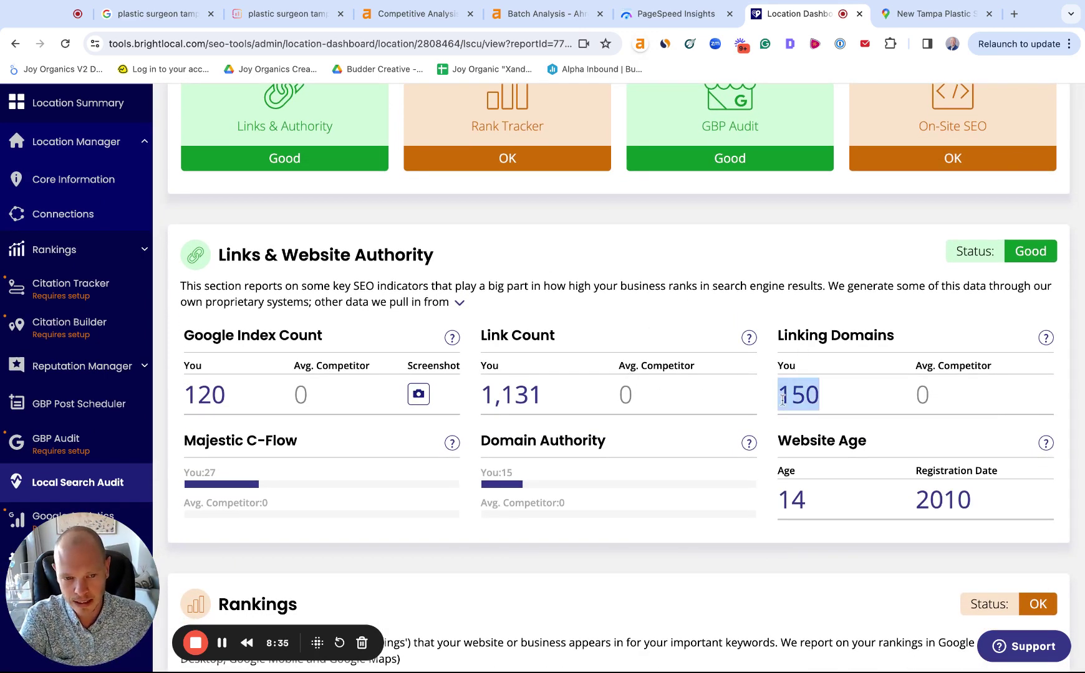
- Review the GBP Audit and On-Site SEO sections: 116 pages crawled, PageSpeed score 83/100
{"action": "scroll", "coordinate": [785, 427], "scroll_direction": "down", "scroll_amount": 7}
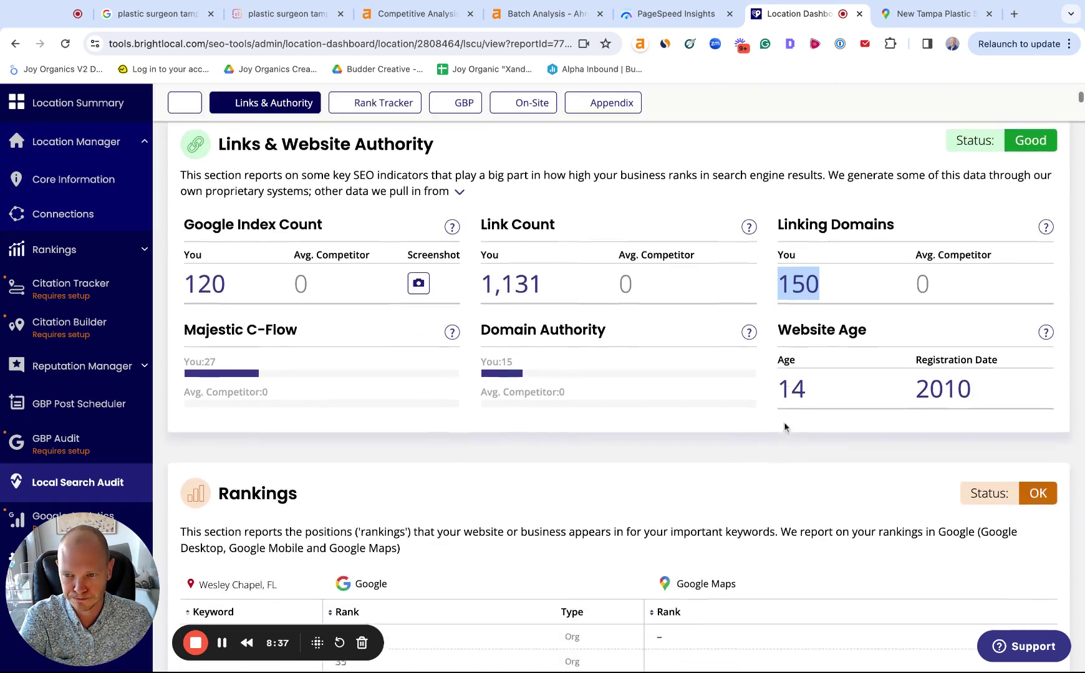
{"action": "scroll", "coordinate": [785, 428], "scroll_direction": "down", "scroll_amount": 4}
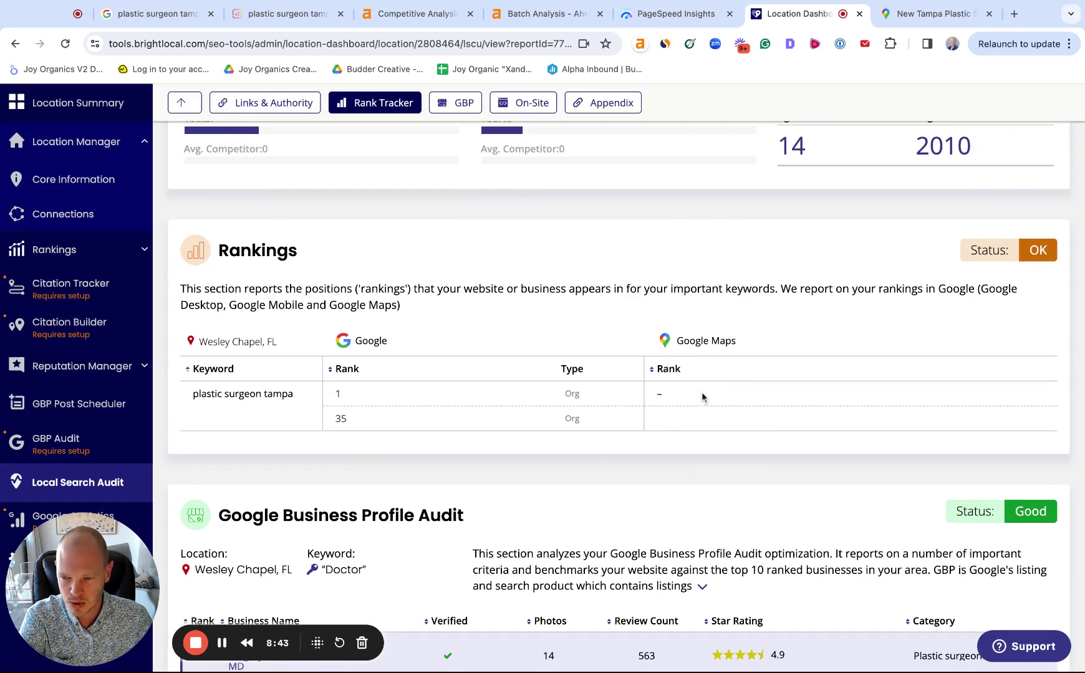
{"action": "scroll", "coordinate": [678, 389], "scroll_direction": "down", "scroll_amount": 10}
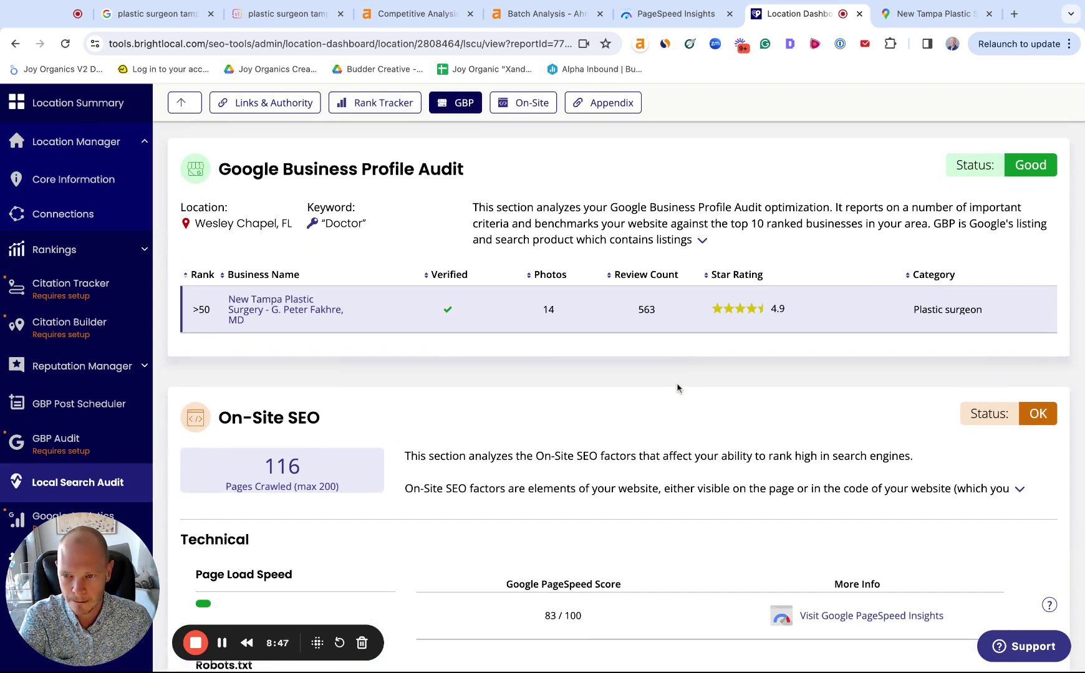
{"action": "scroll", "coordinate": [678, 389], "scroll_direction": "down", "scroll_amount": 2}
{"action": "scroll", "coordinate": [619, 397], "scroll_direction": "down", "scroll_amount": 11}
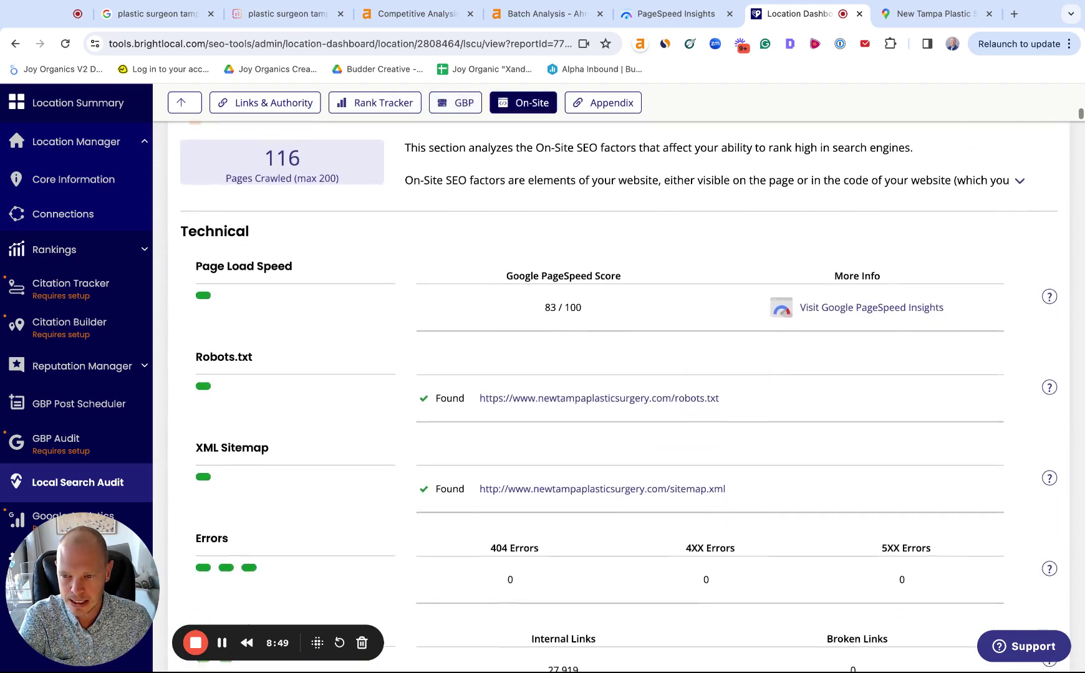
{"action": "scroll", "coordinate": [619, 396], "scroll_direction": "down", "scroll_amount": 11}
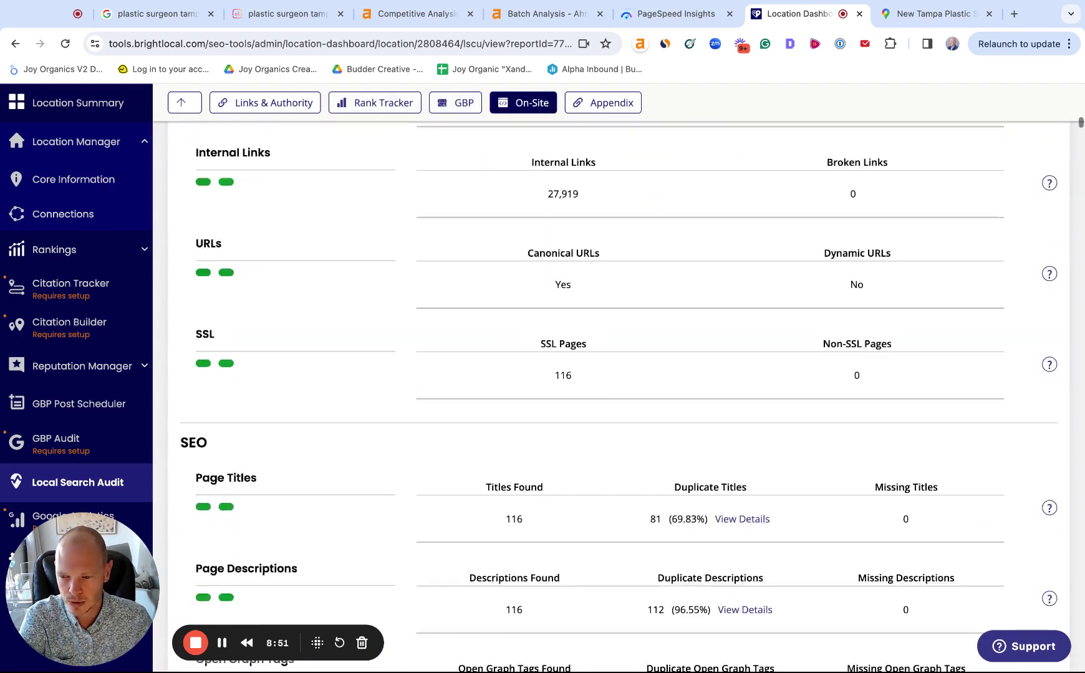
{"action": "scroll", "coordinate": [623, 387], "scroll_direction": "up", "scroll_amount": 20}
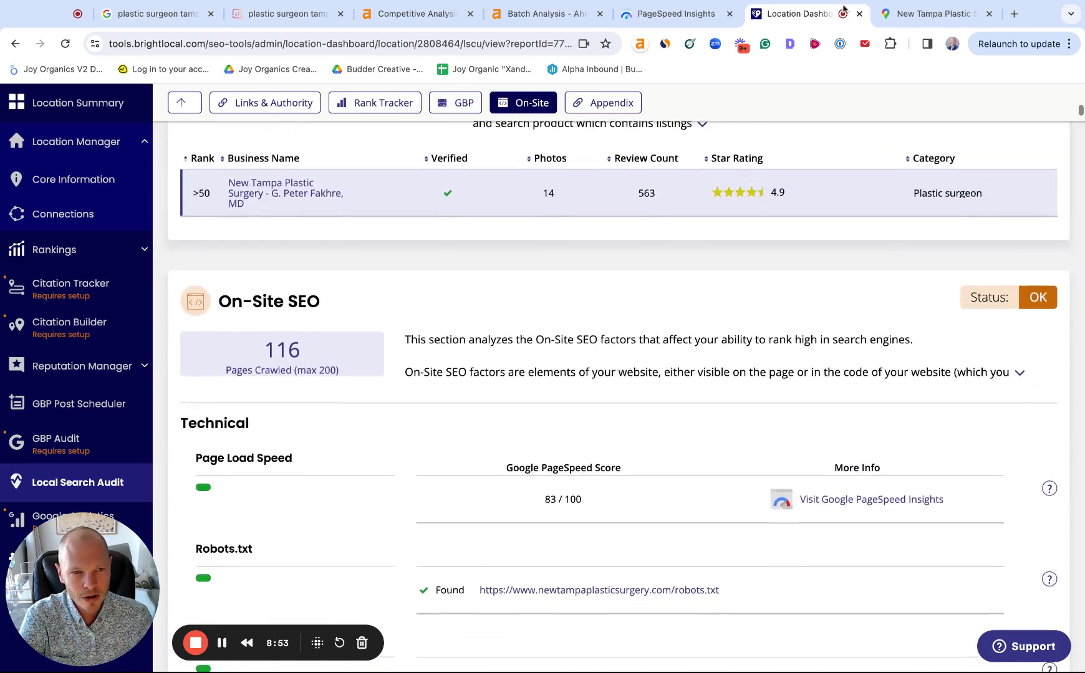
- Select the New Tampa Plastic Surgery business name heading on the Google Maps listing
{"action": "key", "text": "ctrl+Tab"}
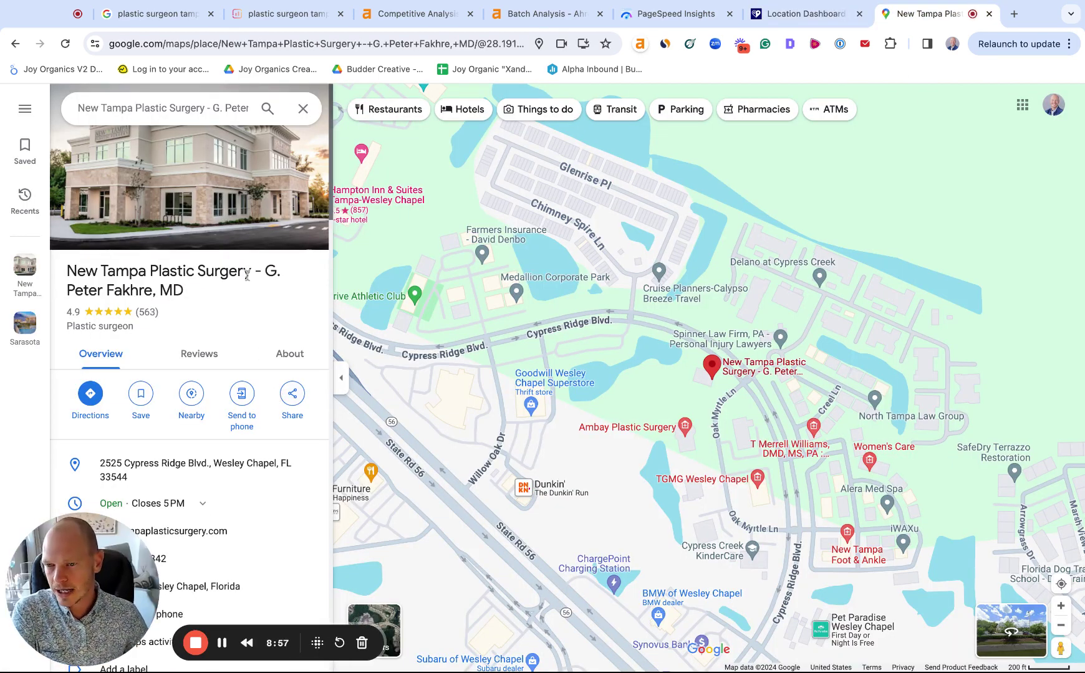
{"action": "mouse_move", "coordinate": [187, 290]}
{"action": "left_mouse_down"}
{"action": "mouse_move", "coordinate": [66, 271]}
{"action": "mouse_move", "coordinate": [69, 259]}
{"action": "mouse_move", "coordinate": [185, 288]}
{"action": "left_mouse_up"}
{"action": "scroll", "coordinate": [125, 281], "scroll_direction": "down", "scroll_amount": 1}
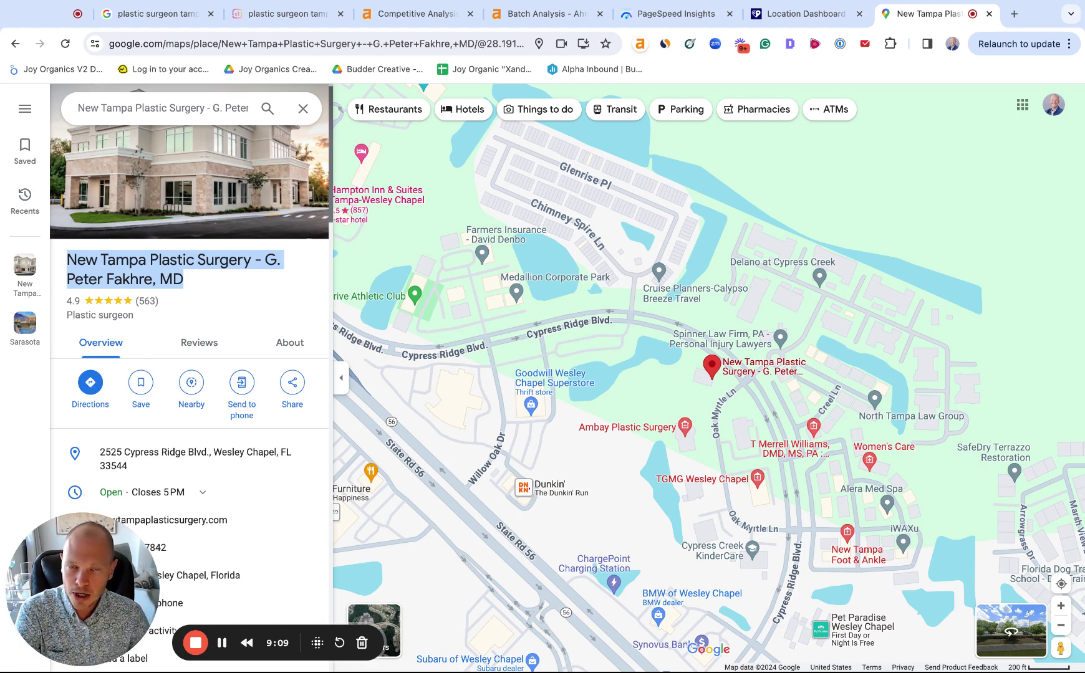
{"action": "mouse_move", "coordinate": [185, 281]}
{"action": "left_mouse_down"}
{"action": "mouse_move", "coordinate": [84, 282]}
{"action": "mouse_move", "coordinate": [195, 260]}
{"action": "left_mouse_up"}
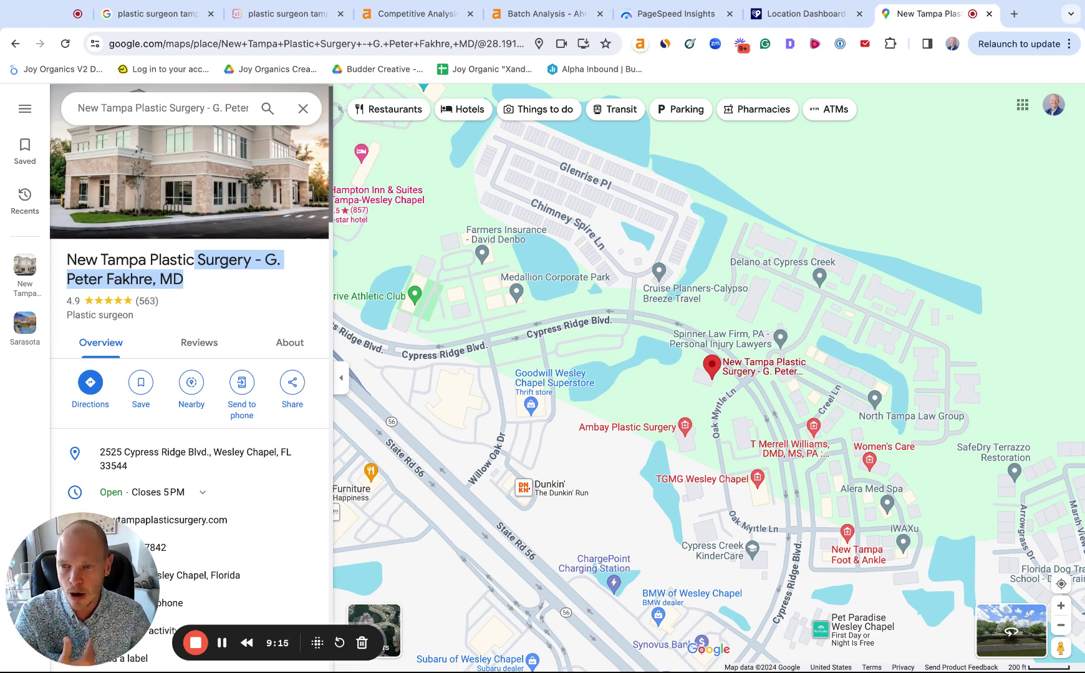
{"action": "left_click_drag", "start_coordinate": [195, 261], "coordinate": [150, 261]}
{"action": "left_click", "coordinate": [125, 265]}
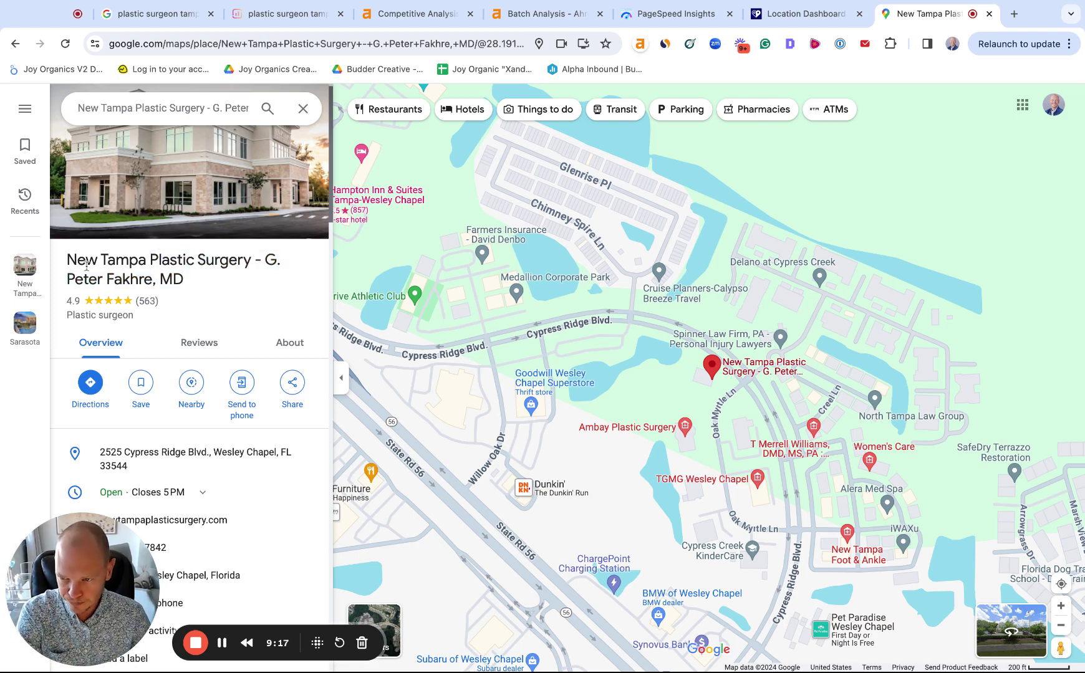
{"action": "triple_click", "coordinate": [67, 260]}
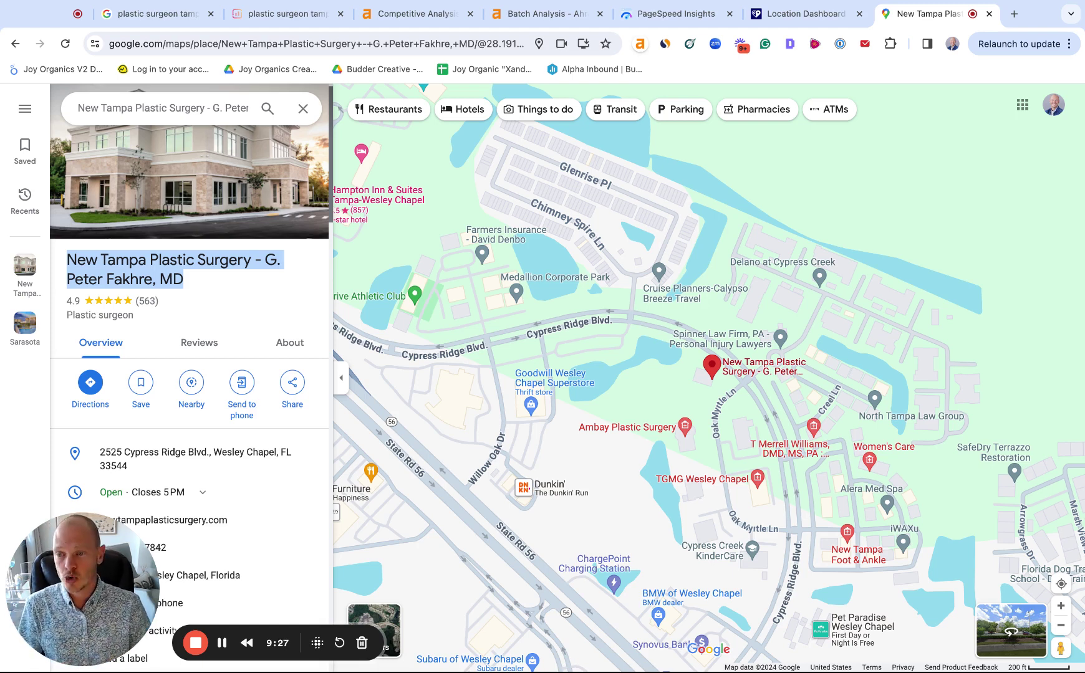
- Highlight the surgeon's name appended to the title, then the entire business name heading
{"action": "scroll", "coordinate": [247, 256], "scroll_direction": "down", "scroll_amount": 1}
{"action": "left_click", "coordinate": [246, 257]}
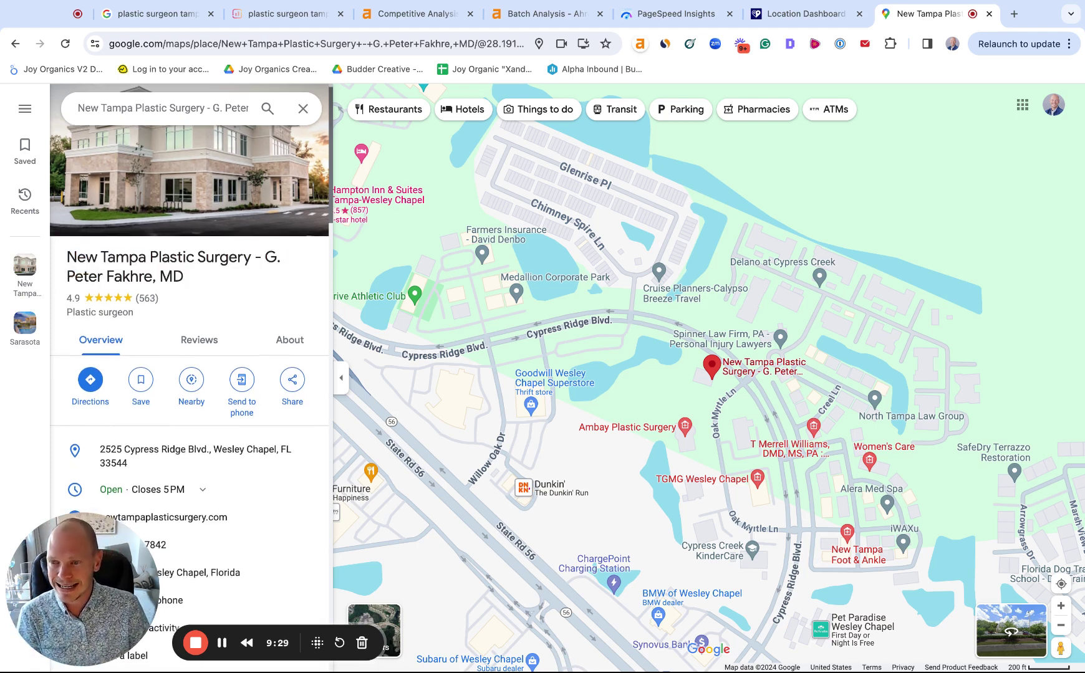
{"action": "left_click_drag", "start_coordinate": [265, 255], "coordinate": [264, 276]}
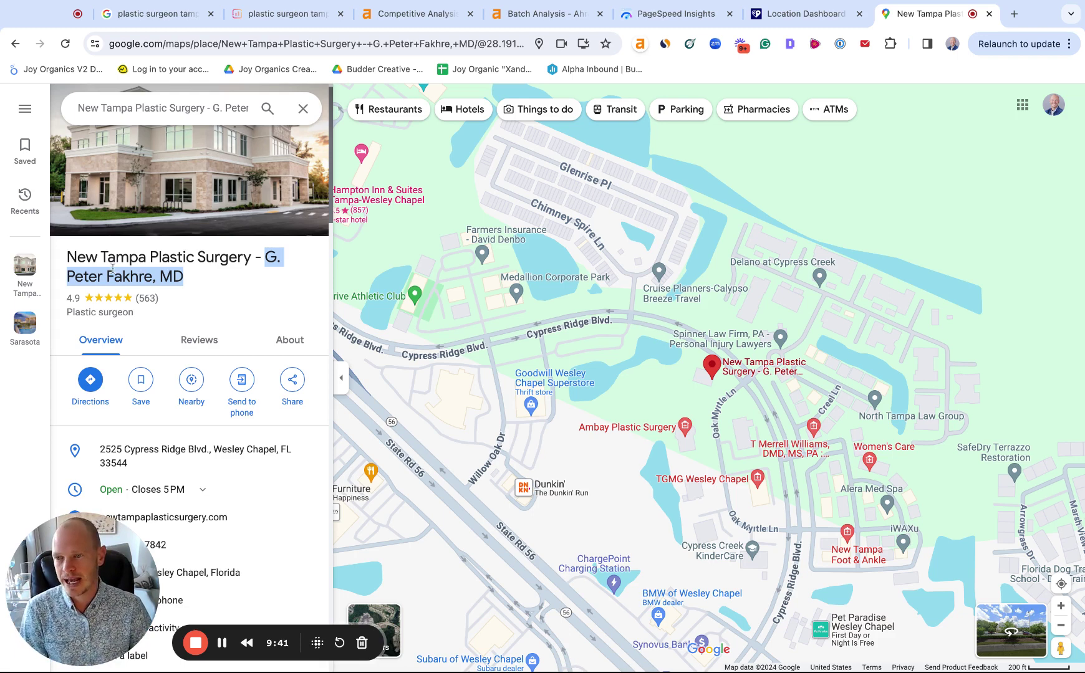
{"action": "left_click_drag", "start_coordinate": [67, 258], "coordinate": [202, 273]}
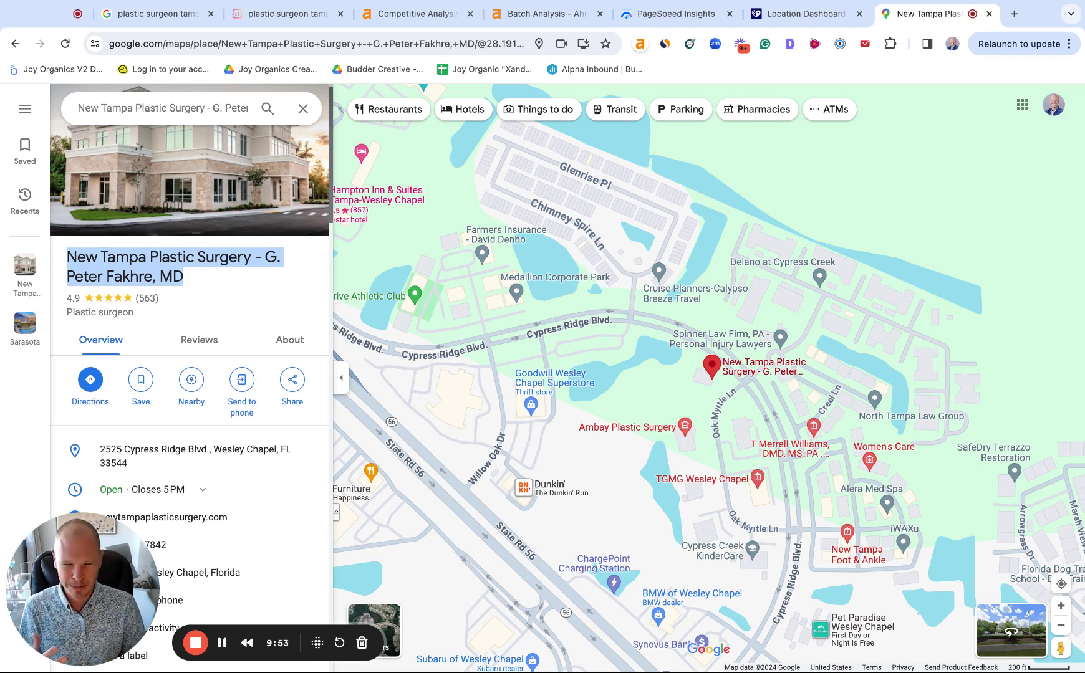
{"action": "left_click", "coordinate": [106, 257]}
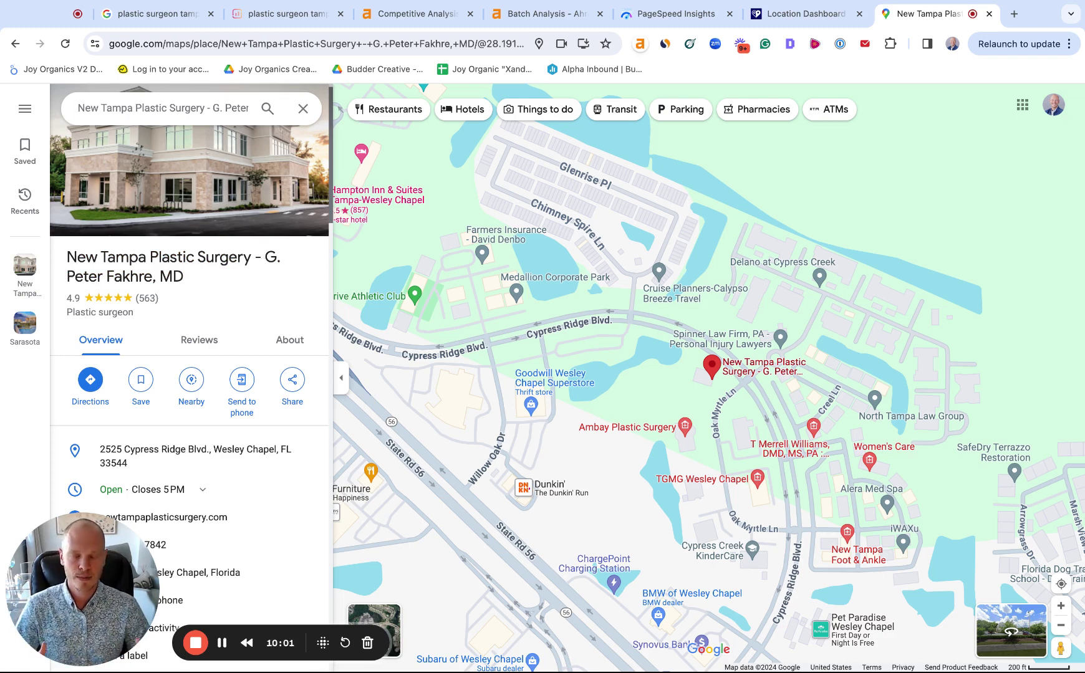
- Scroll through the listing's Photos, Q&A and Reviews sections, then back up
{"action": "scroll", "coordinate": [131, 315], "scroll_direction": "up", "scroll_amount": 1}
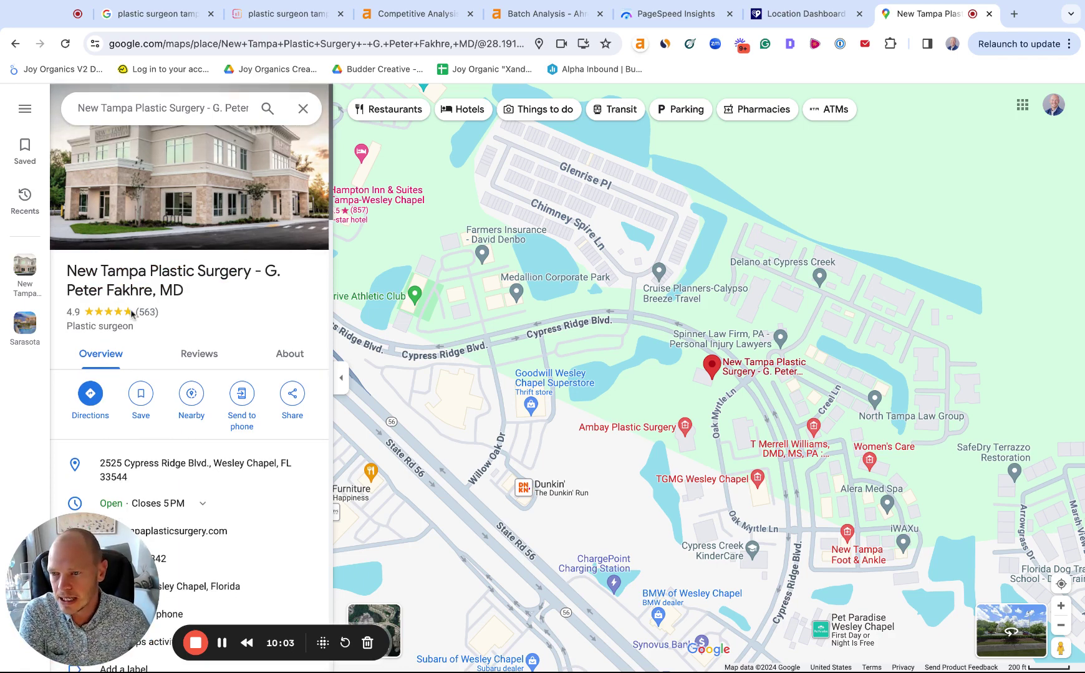
{"action": "scroll", "coordinate": [222, 333], "scroll_direction": "down", "scroll_amount": 3}
{"action": "scroll", "coordinate": [254, 381], "scroll_direction": "down", "scroll_amount": 6}
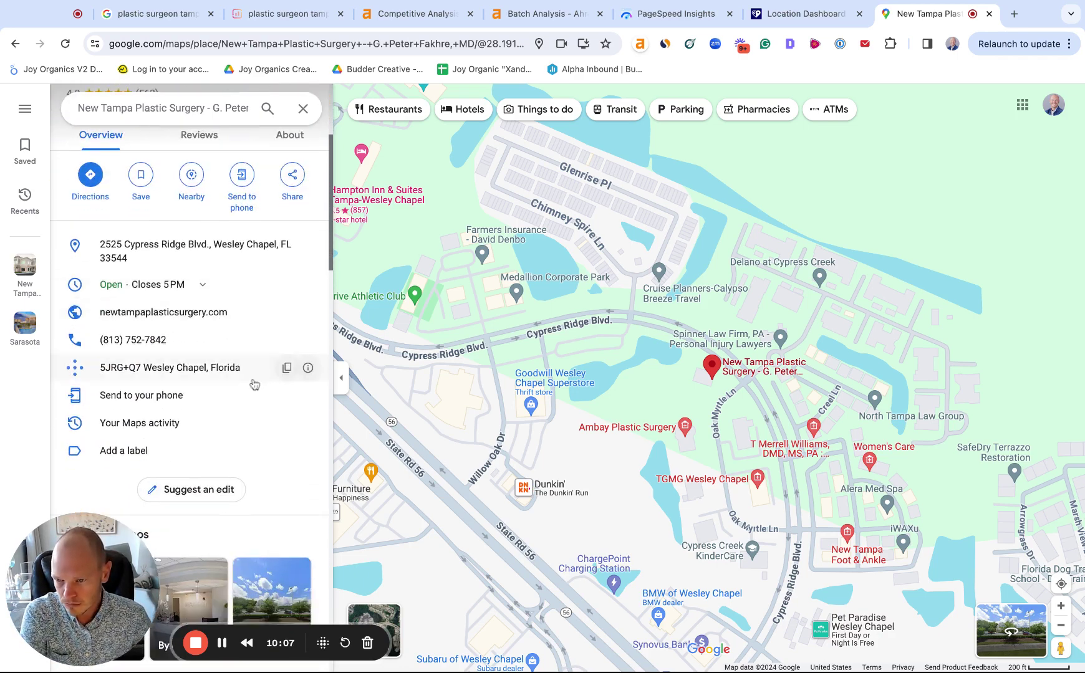
{"action": "scroll", "coordinate": [254, 385], "scroll_direction": "down", "scroll_amount": 10}
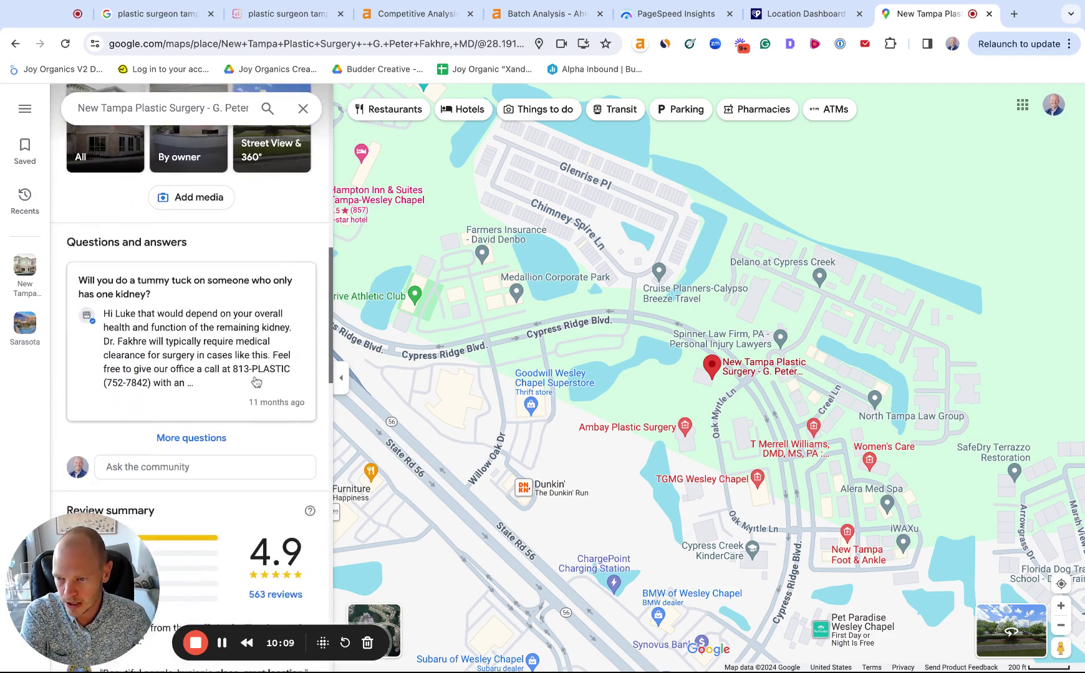
{"action": "scroll", "coordinate": [256, 381], "scroll_direction": "up", "scroll_amount": 15}
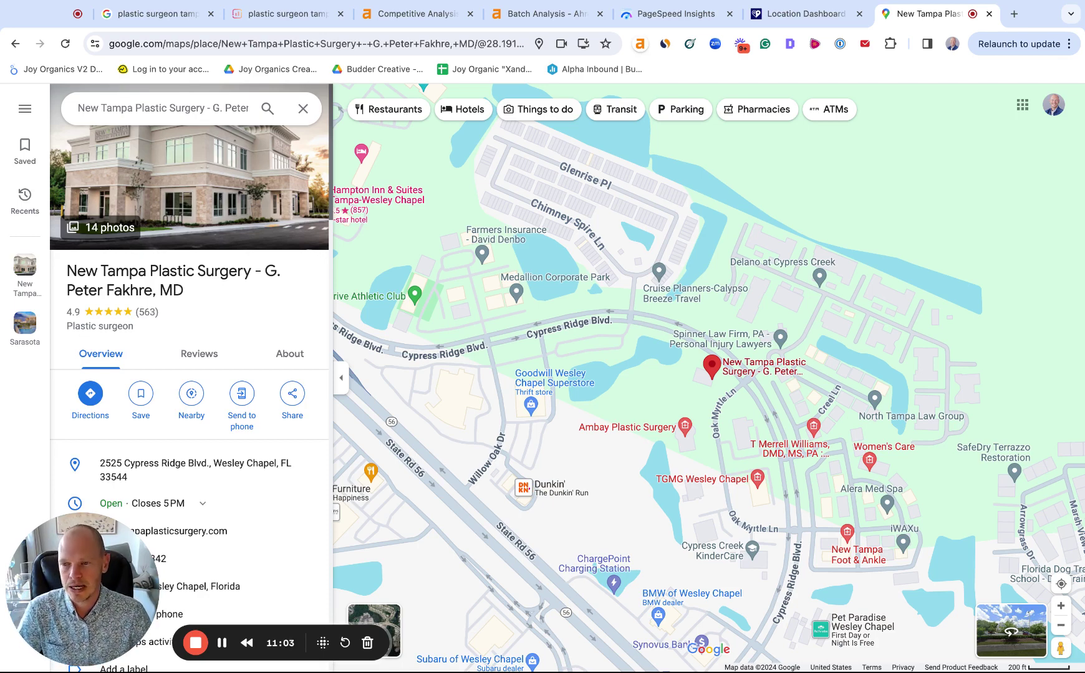
{"action": "left_click", "coordinate": [293, 356]}
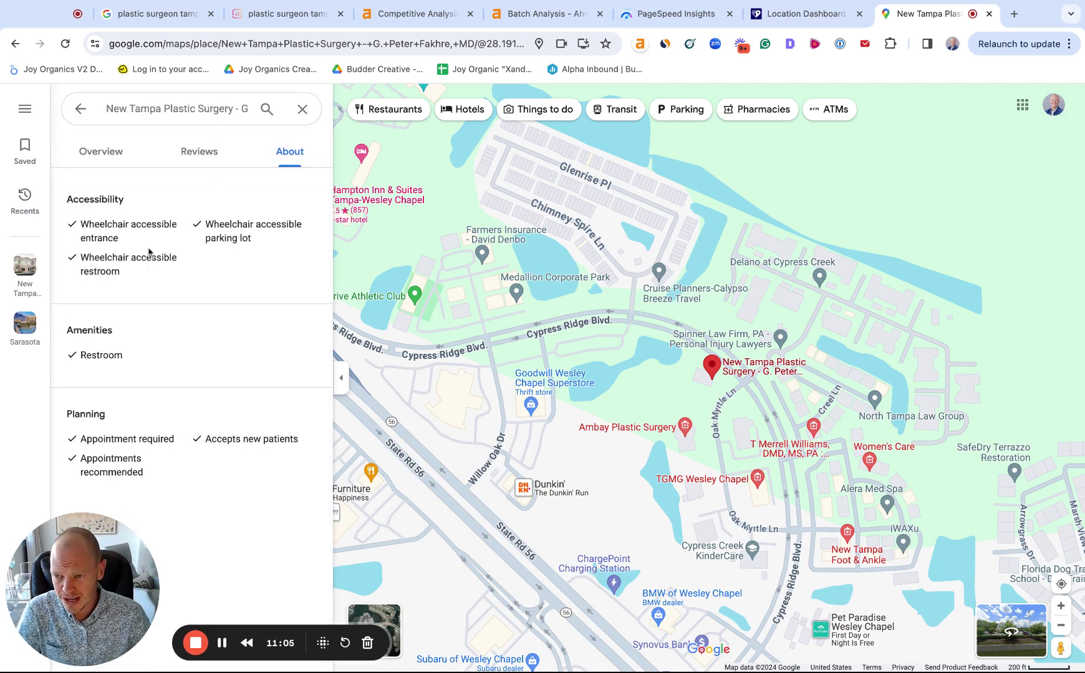